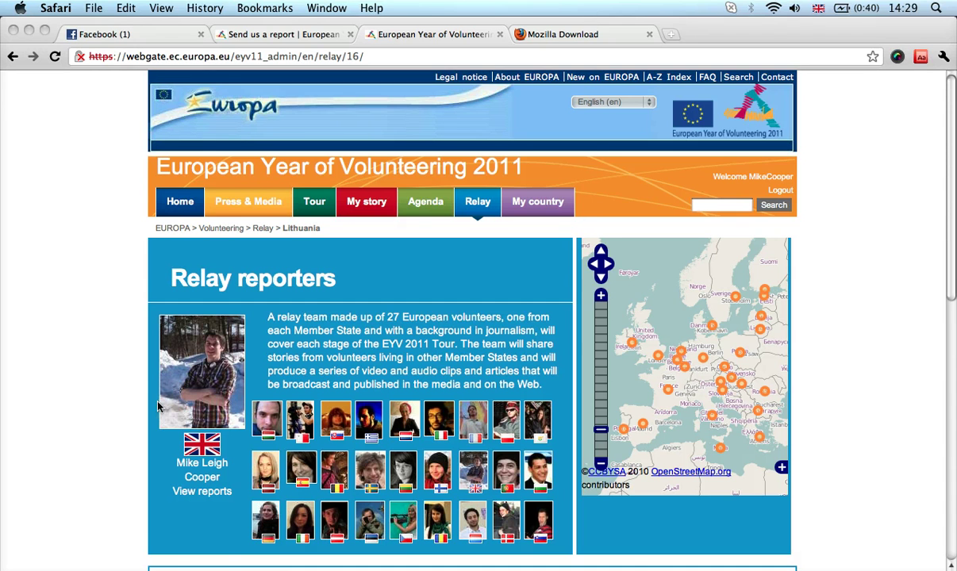
Step: Examine the Relay reporters page, its web address and the list of published reports
scroll(158, 406, "down", 1)
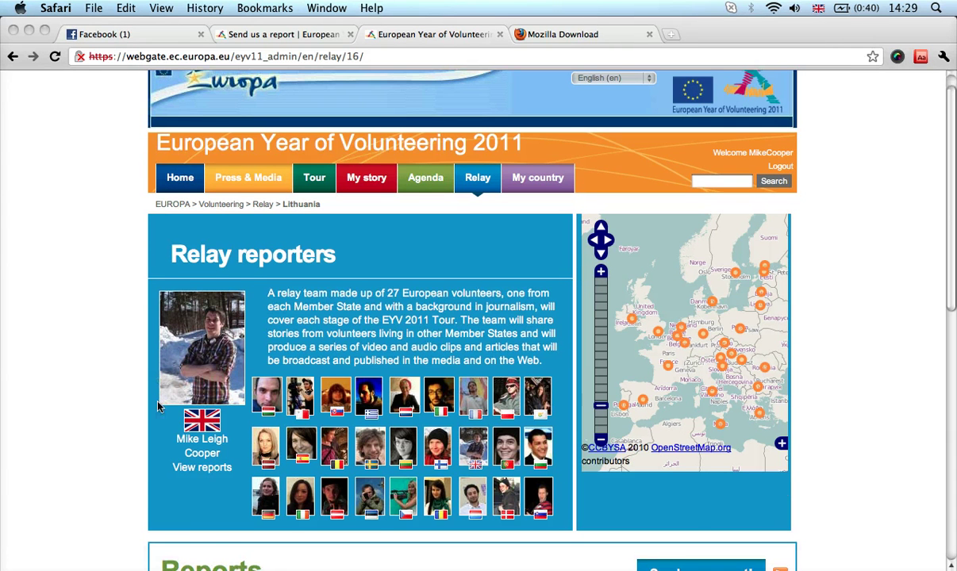
scroll(158, 407, "down", 3)
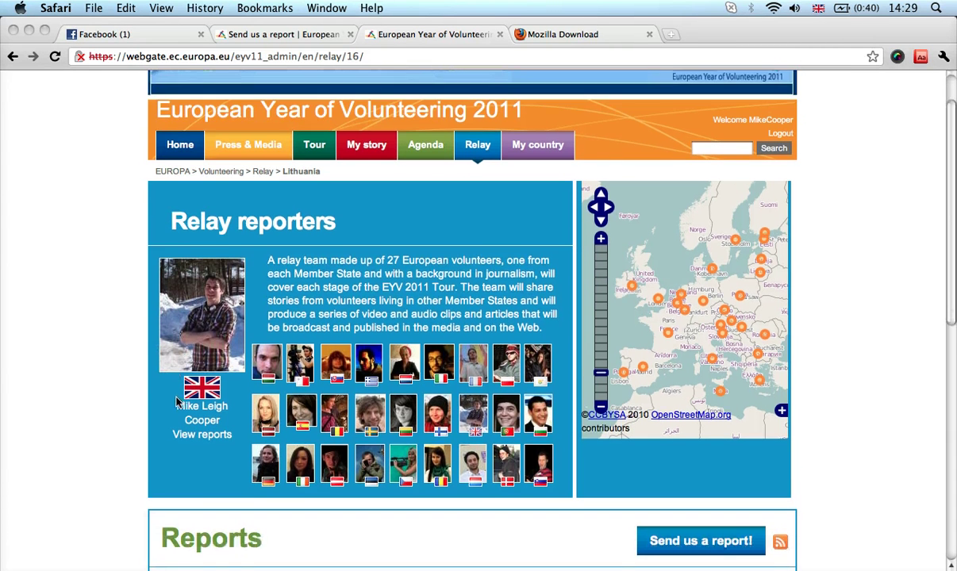
scroll(194, 229, "down", 3)
scroll(149, 174, "up", 2)
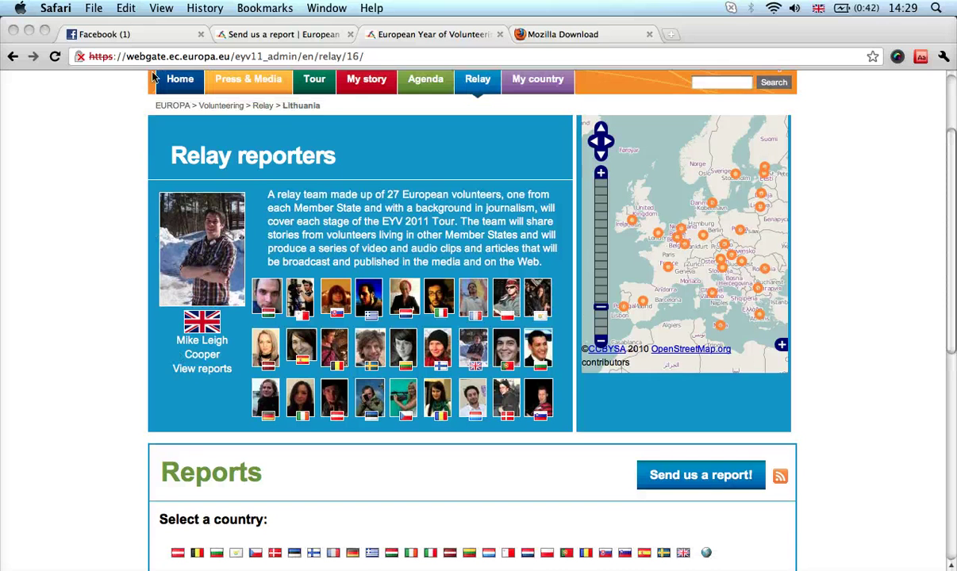
left_click_drag(219, 57, 292, 57)
left_click(184, 58)
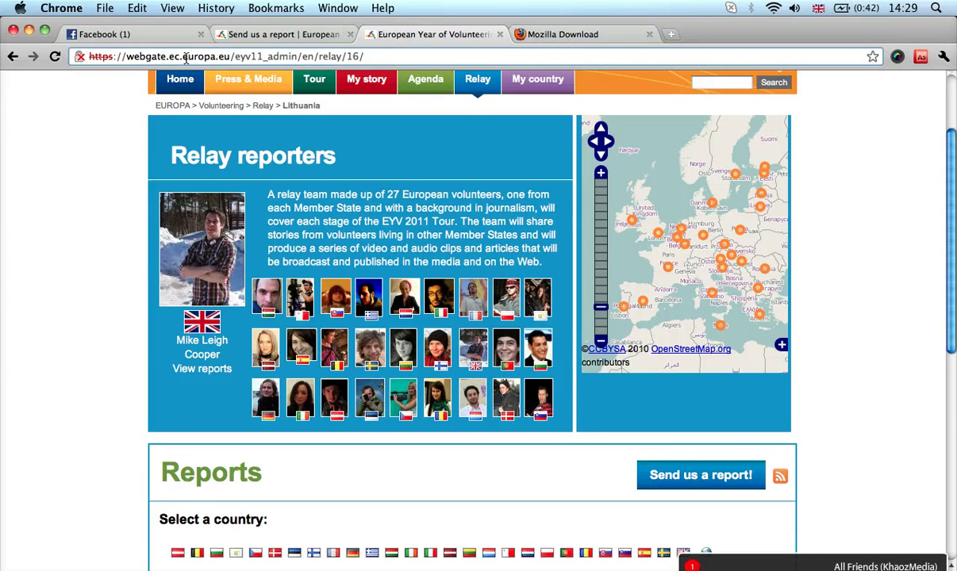
left_click_drag(184, 56, 242, 140)
left_click(169, 57)
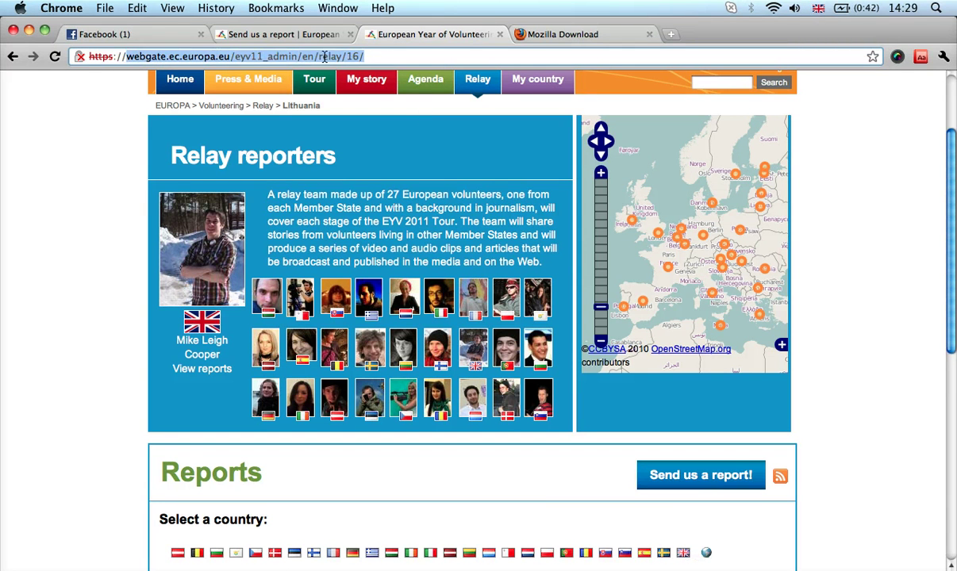
left_click(123, 241)
scroll(125, 242, "down", 5)
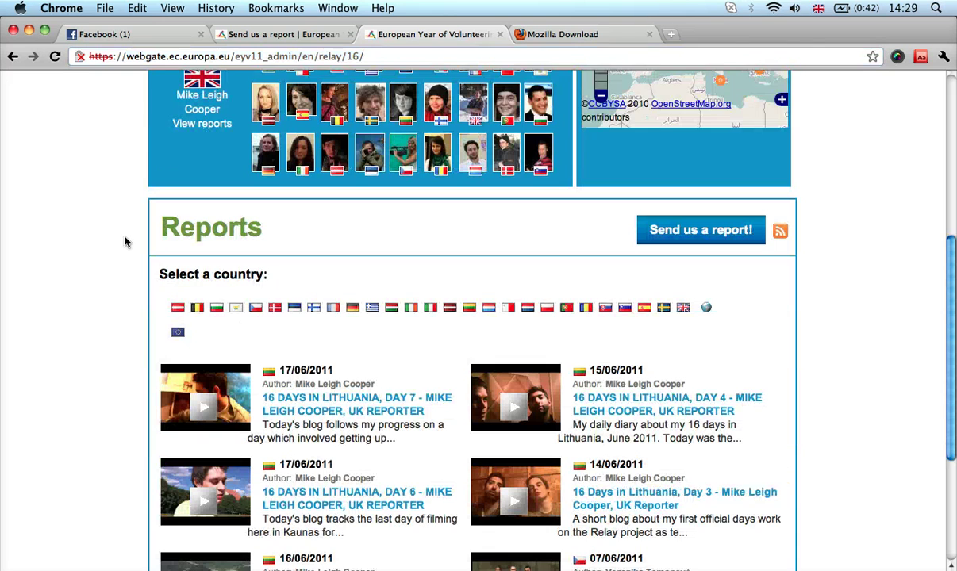
scroll(138, 288, "down", 2)
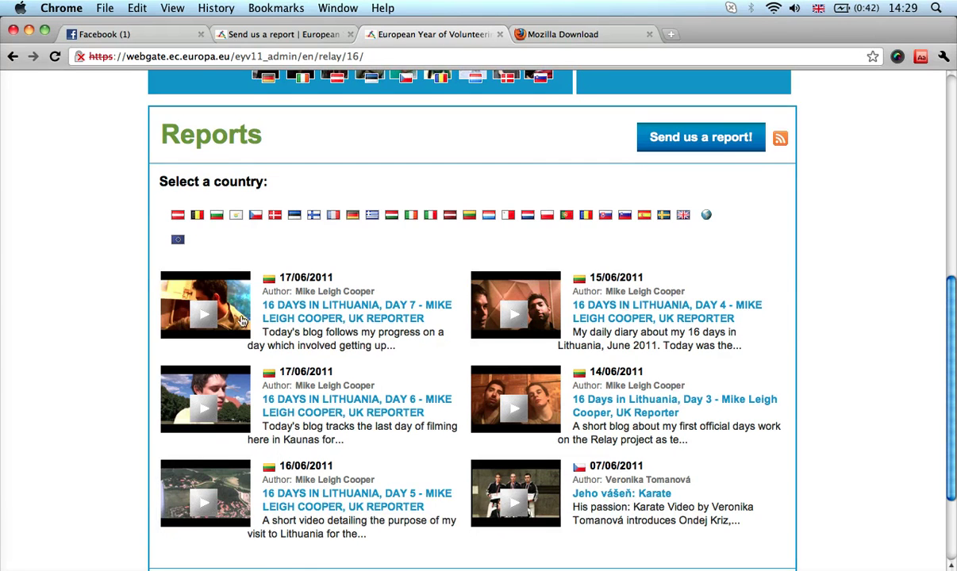
scroll(235, 314, "up", 1)
Step: Open the Send us a report form and review its title, location, language, summary and report text
left_click(319, 40)
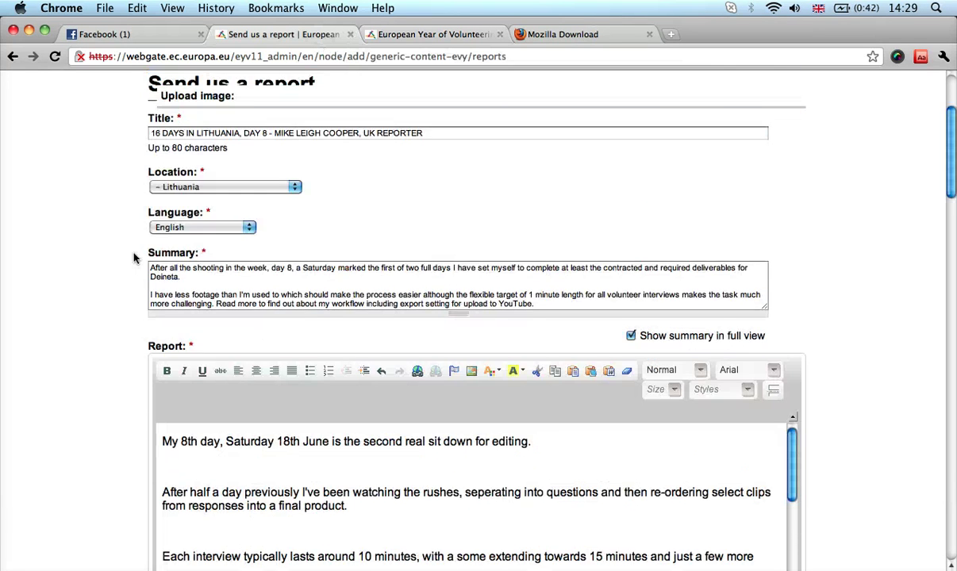
scroll(134, 258, "up", 4)
scroll(134, 256, "up", 1)
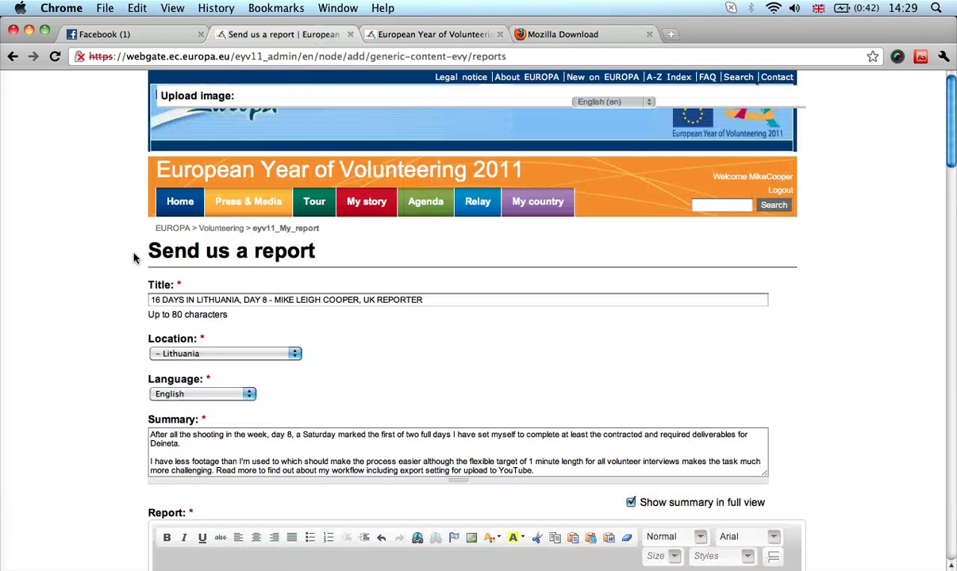
scroll(134, 257, "down", 1)
scroll(133, 256, "down", 5)
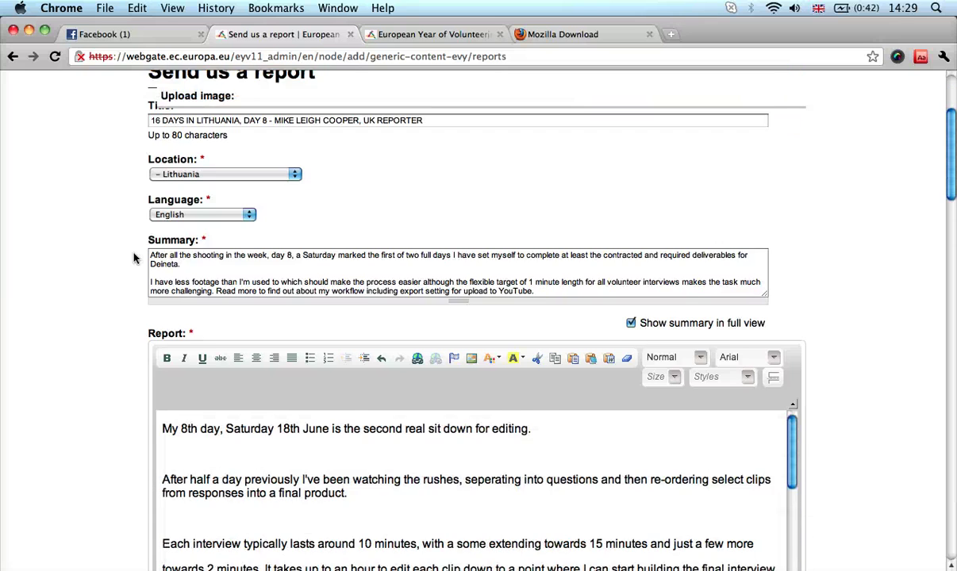
scroll(133, 256, "down", 10)
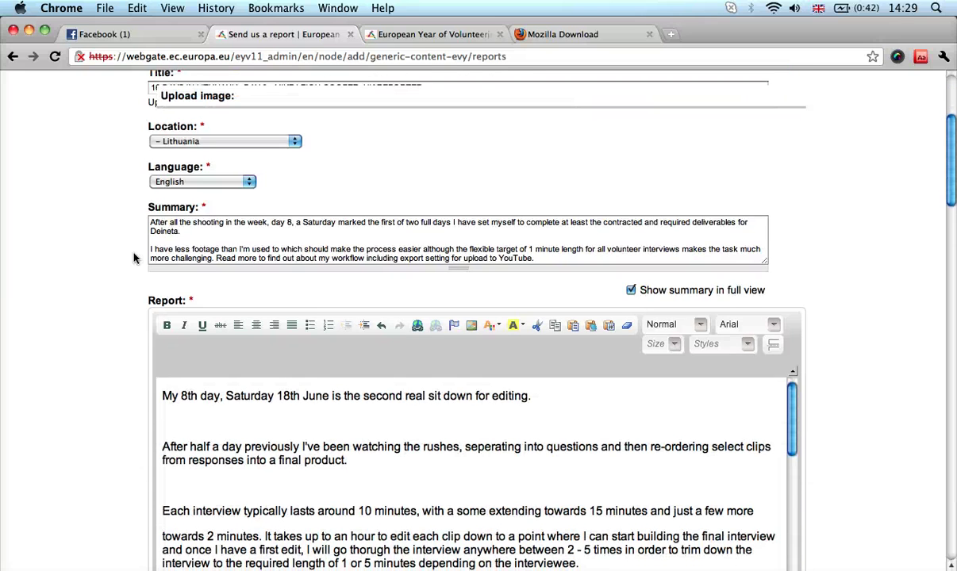
scroll(133, 256, "down", 3)
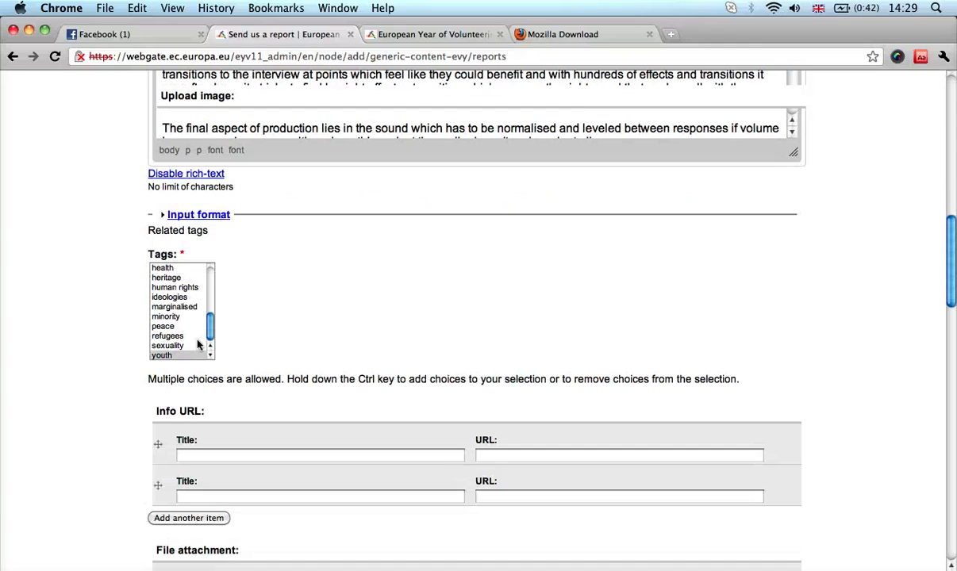
Step: Review the report form's tags, info URLs, file attachment, uploaded images and video URL fields with their supported service
left_click_drag(209, 328, 208, 274)
scroll(132, 277, "down", 3)
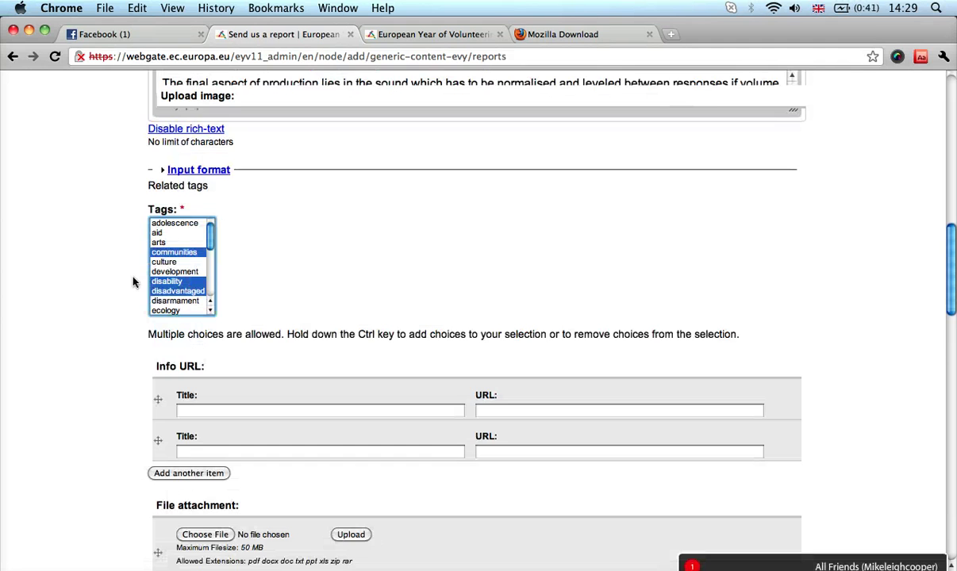
scroll(133, 281, "down", 4)
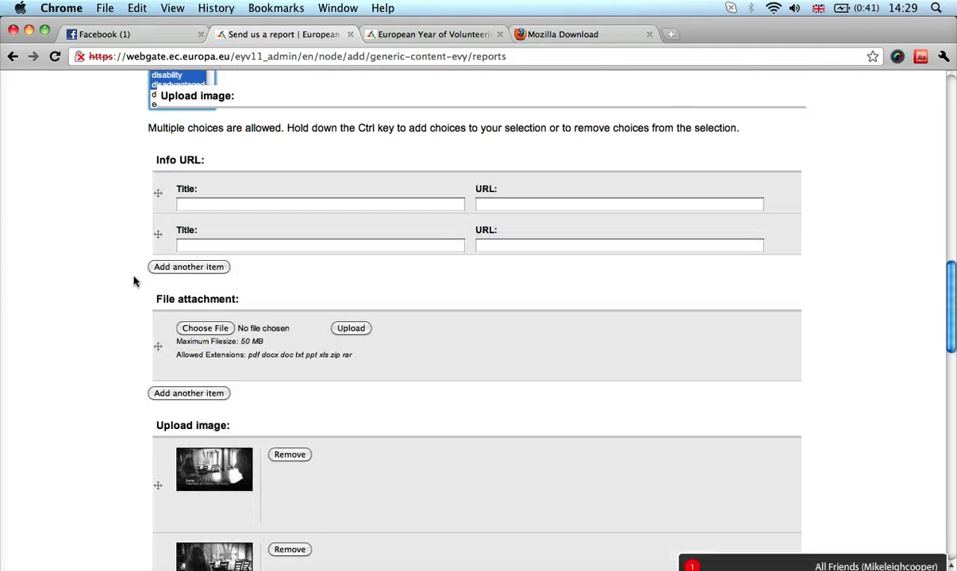
scroll(136, 275, "down", 3)
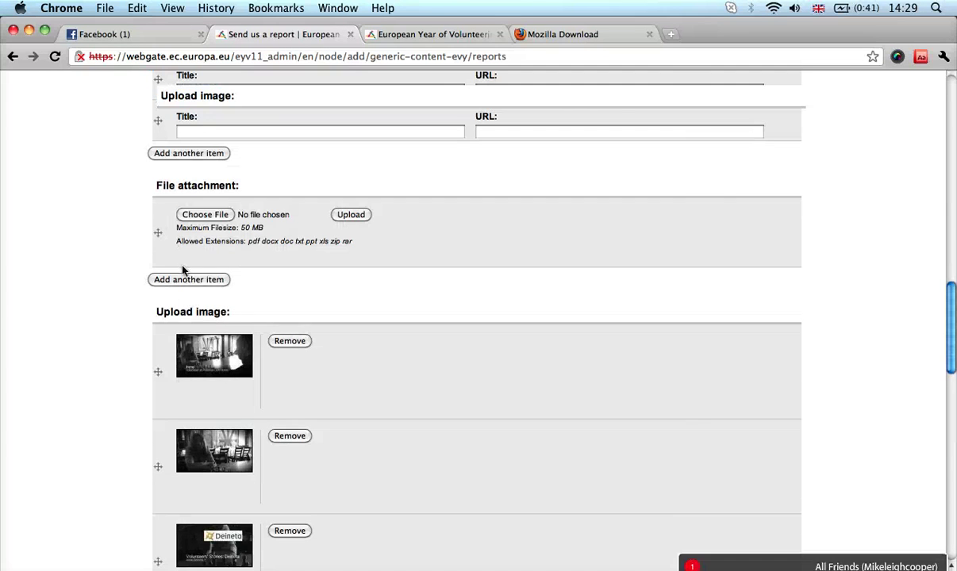
scroll(144, 278, "down", 3)
scroll(146, 278, "down", 12)
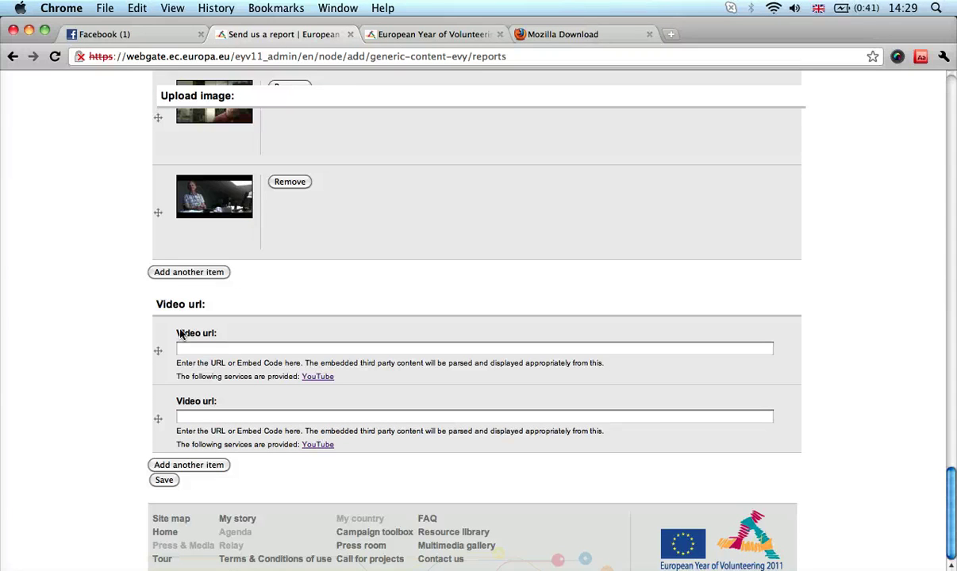
left_click(195, 348)
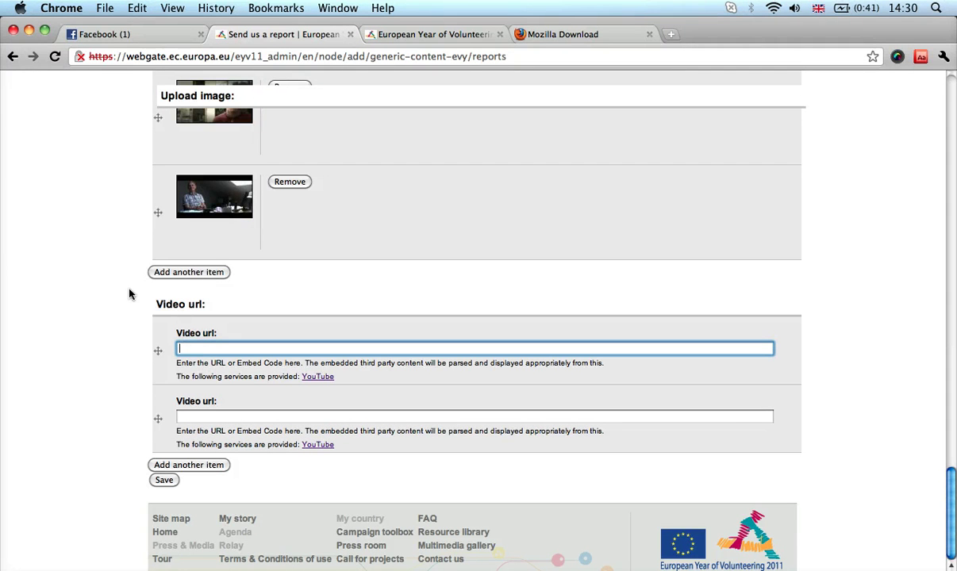
left_click_drag(336, 379, 251, 377)
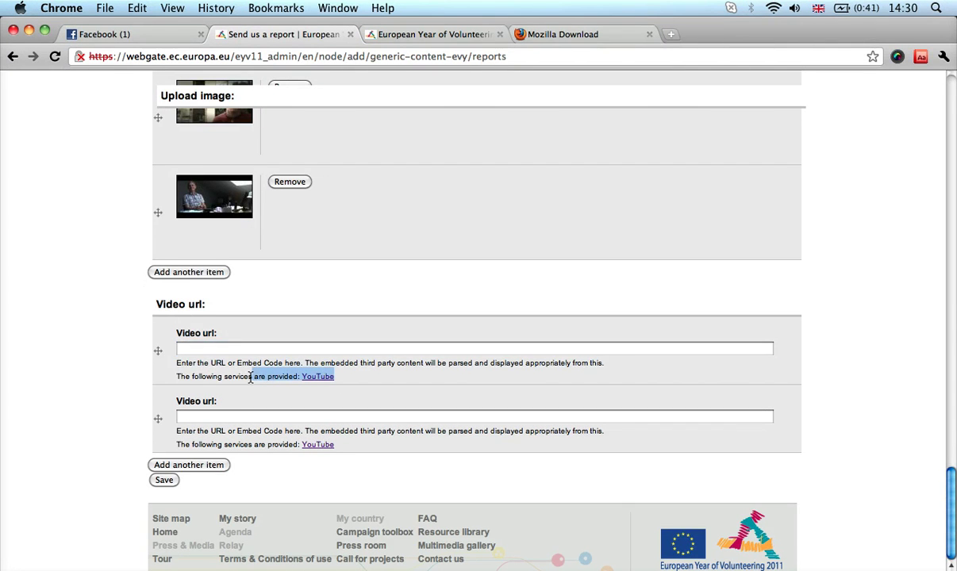
left_click(250, 378)
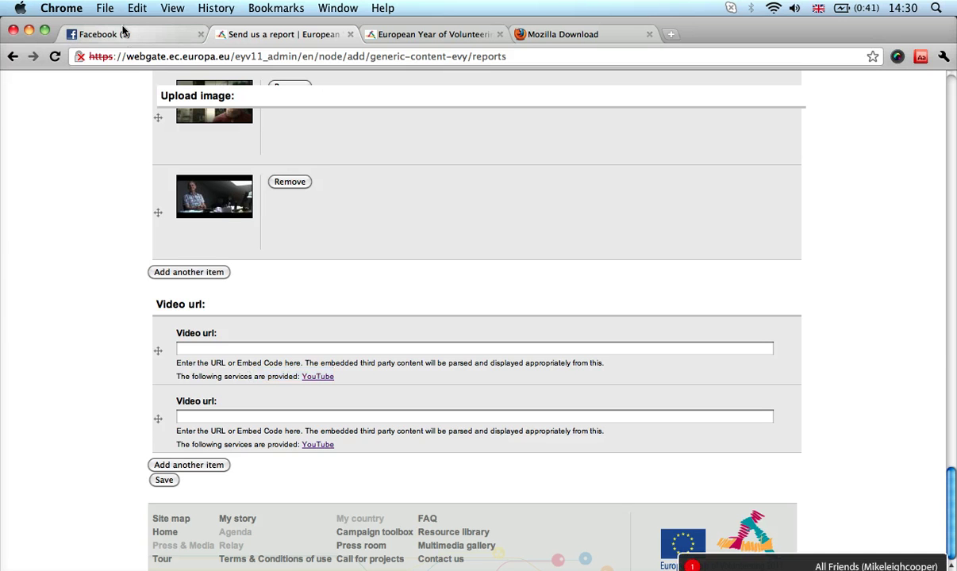
Step: Switch to Final Cut Pro, turn off Caps Lock to enable rendering, and cancel the video export in progress
key("super+Tab")
key("super+Tab")
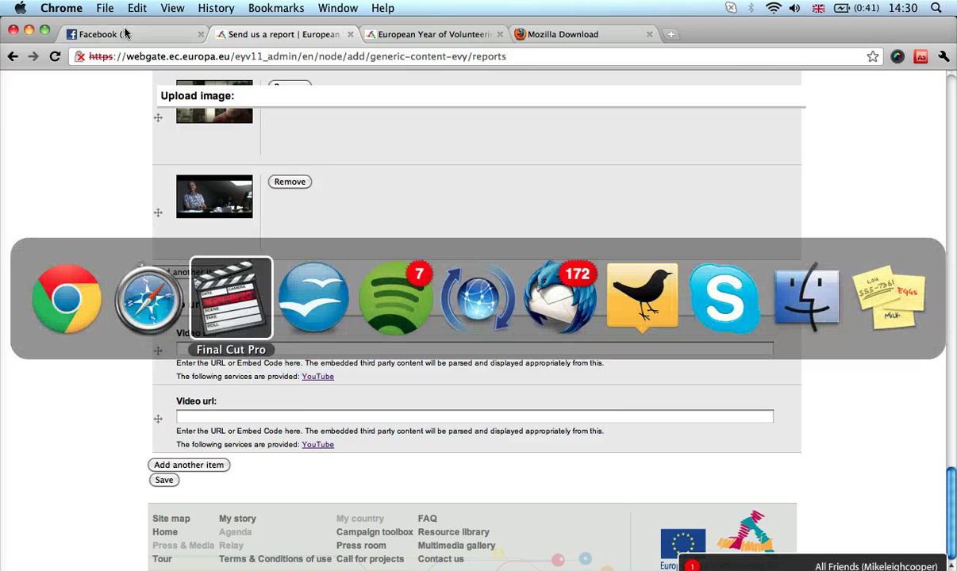
left_click(143, 293)
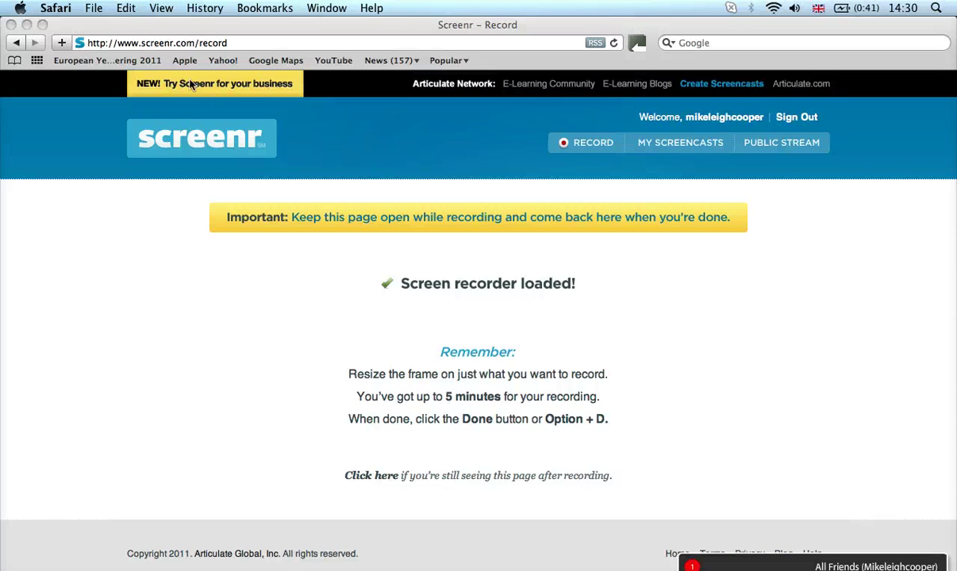
key("super+Tab")
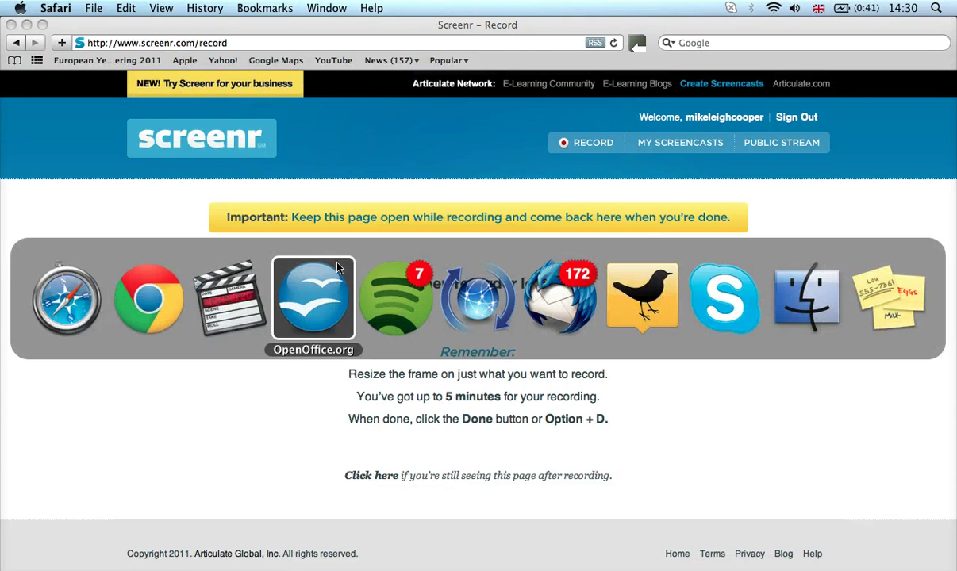
left_click(229, 290)
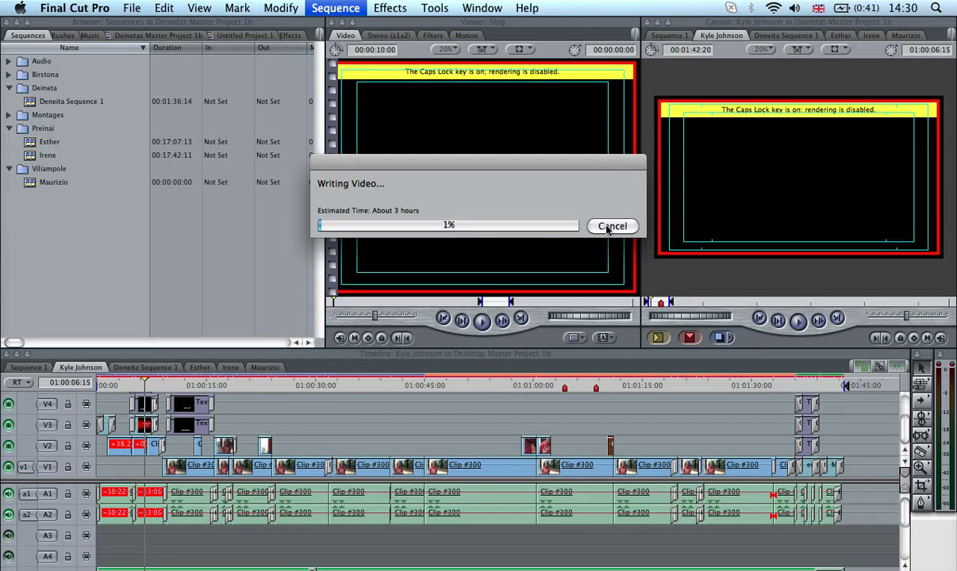
key("Caps_Lock")
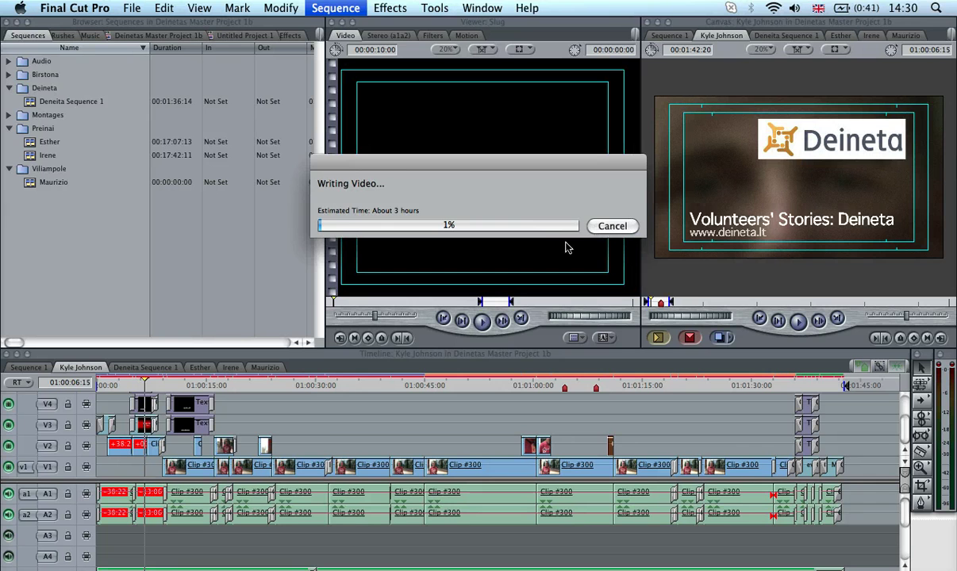
left_click(605, 225)
Step: Load the V1 clip just before 01:00:30:00, inspect its Color Corrector 3-way and filter settings, and collapse the filter parameters
double_click(287, 465)
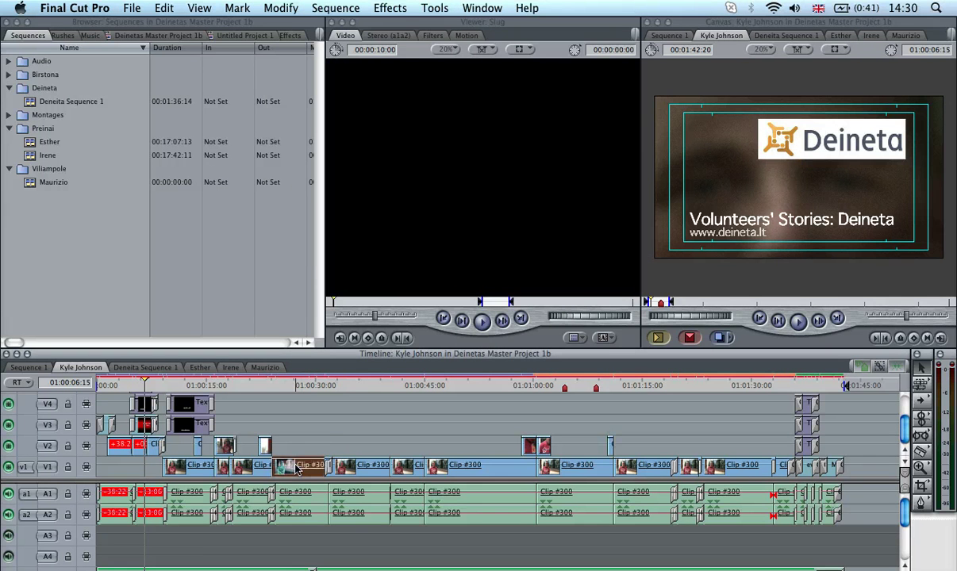
left_click(439, 37)
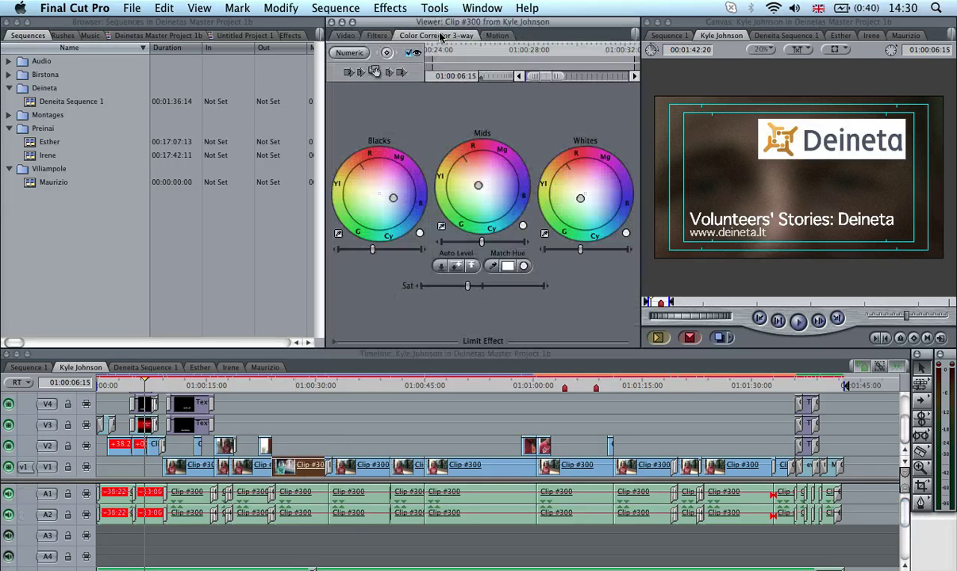
left_click(376, 36)
left_click(337, 93)
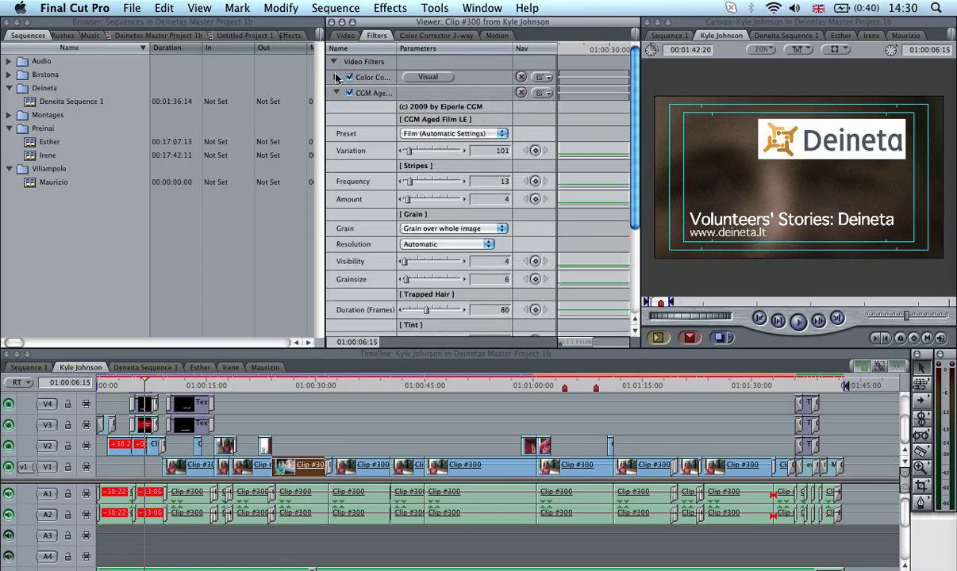
left_click(336, 77)
left_click(336, 77)
left_click(335, 93)
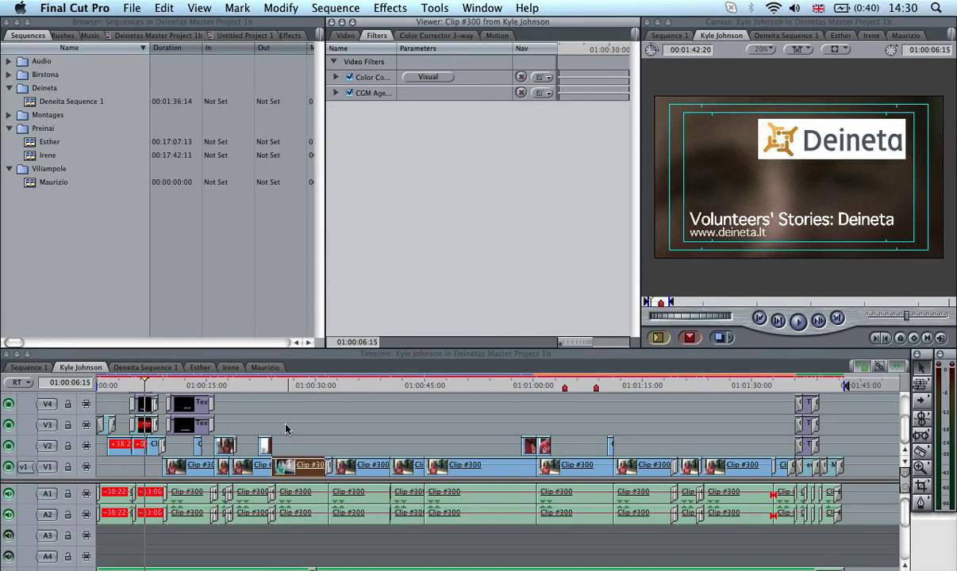
Step: Load the V2 clip near 01:00:18:00 and collapse its Vignette, Richer and CGM Aged Film filter parameters
double_click(226, 444)
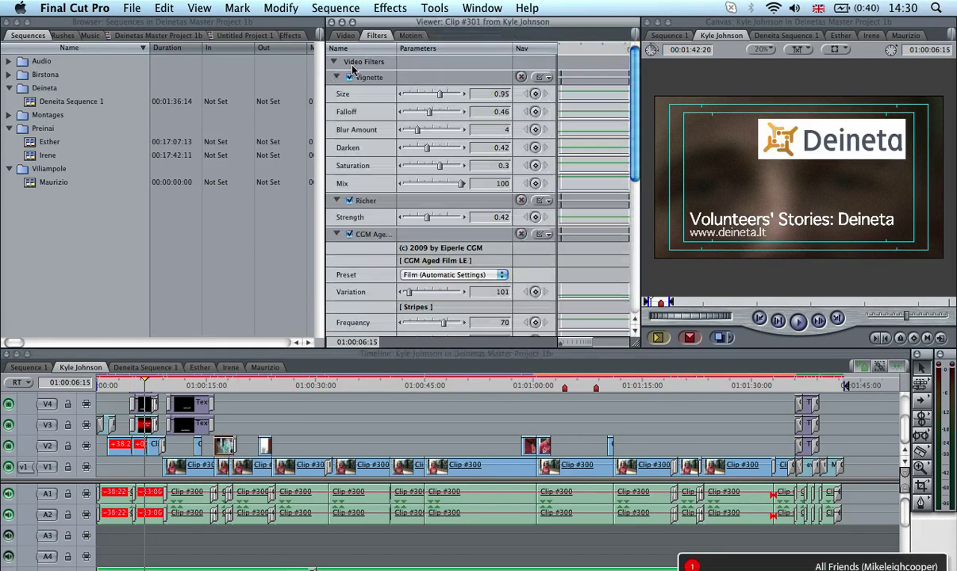
left_click(335, 77)
left_click(336, 92)
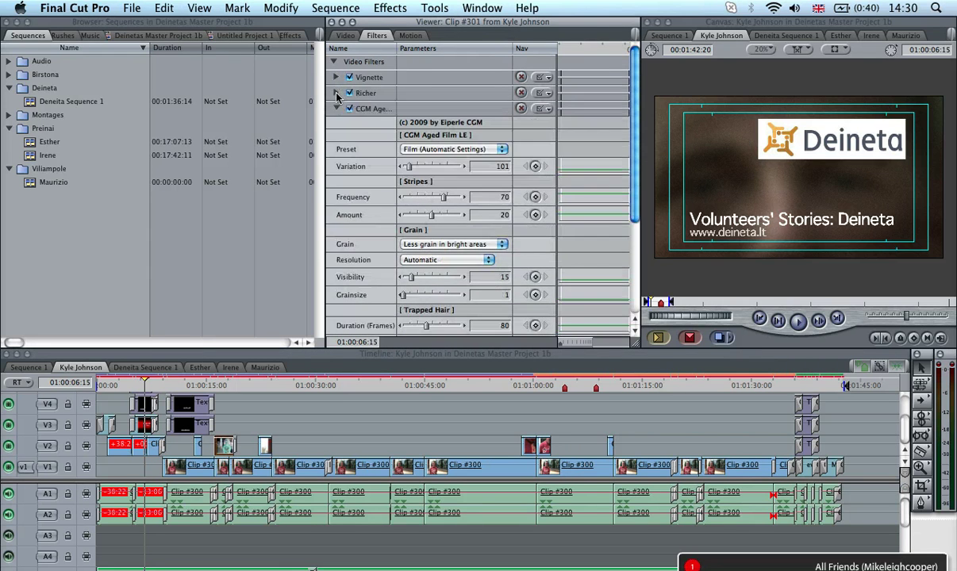
left_click(336, 108)
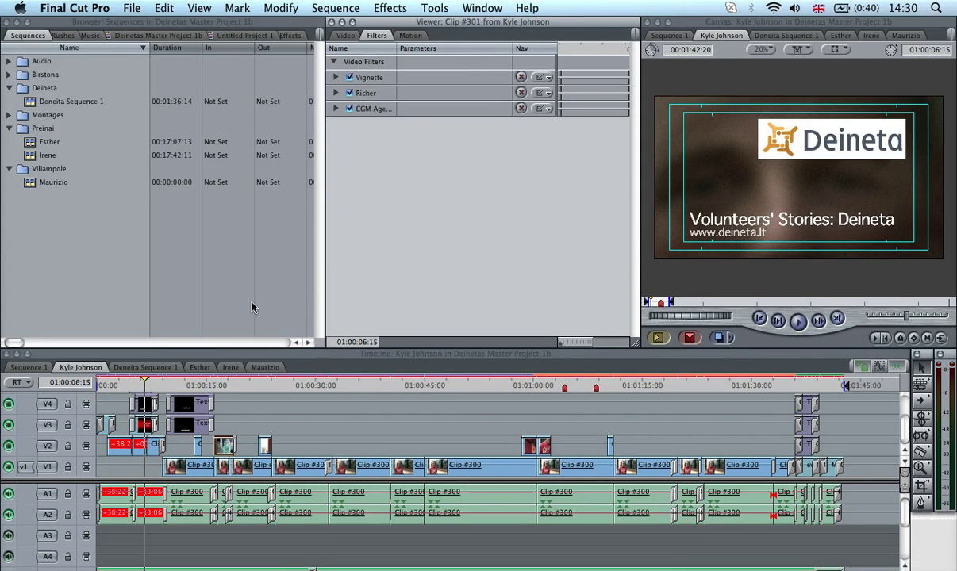
Step: Move the playhead to 01:00:18:05 and disable the loaded clip's Vignette, Richer and CGM Aged Film filters
left_click_drag(189, 385, 231, 384)
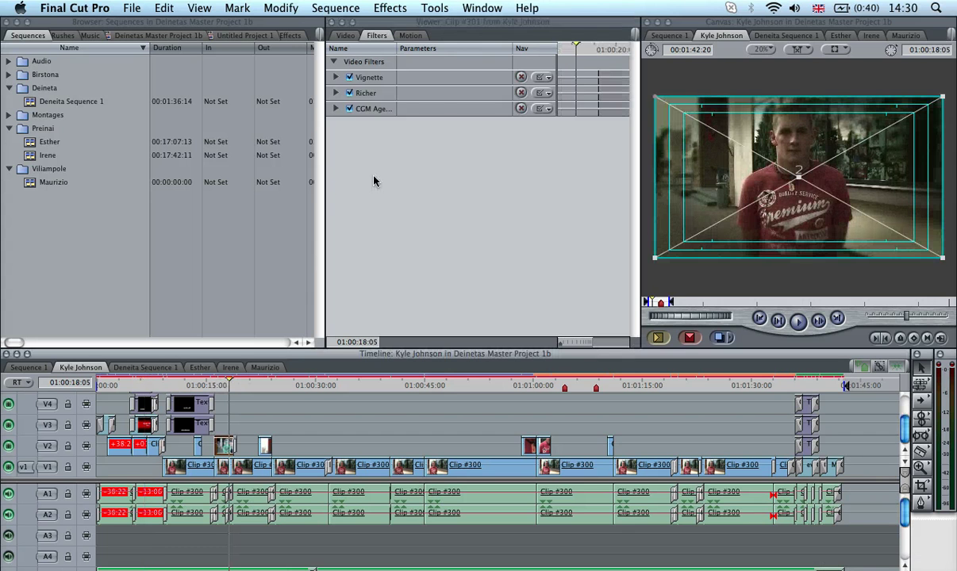
left_click(350, 92)
left_click(349, 108)
left_click(349, 77)
left_click(350, 93)
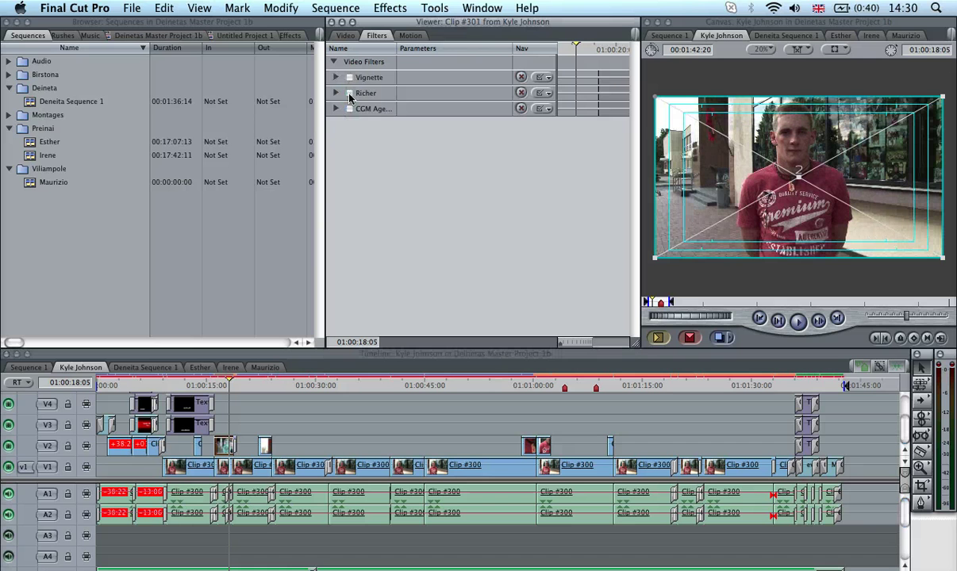
Step: Turn on the Show Excess Luma overlay in the Canvas
left_click(835, 50)
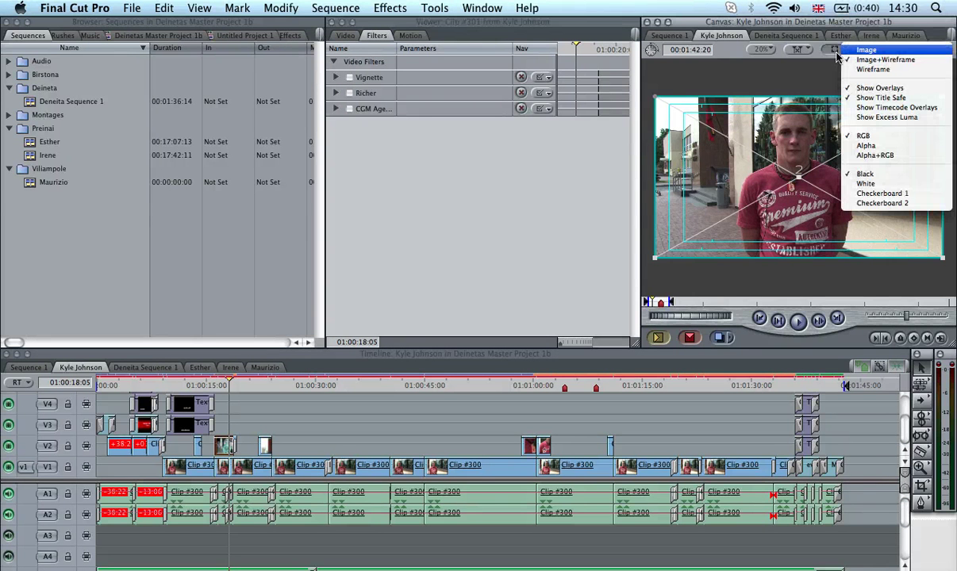
left_click(898, 118)
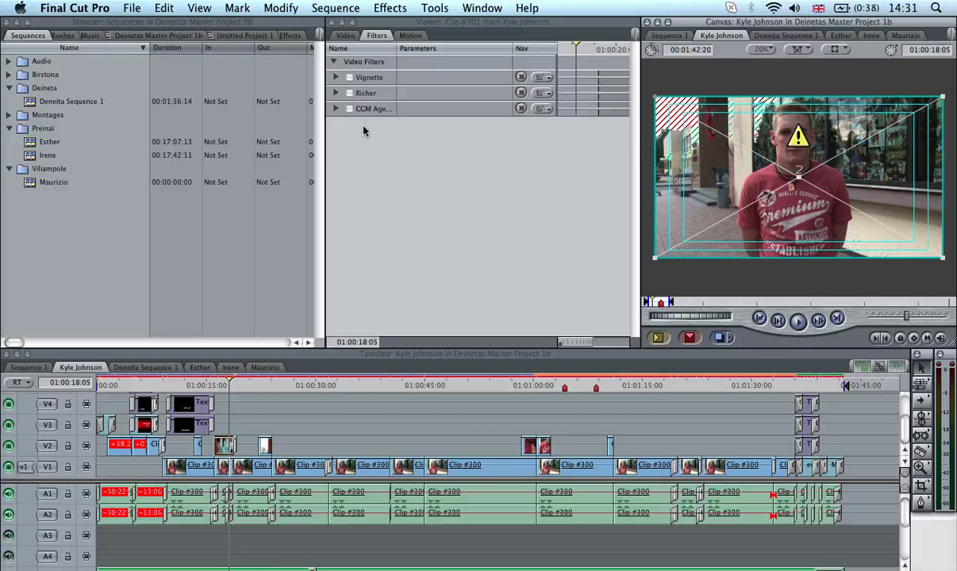
Step: Re-enable the loaded V2 clip's Vignette, Richer and CGM Aged Film filters
left_click(350, 81)
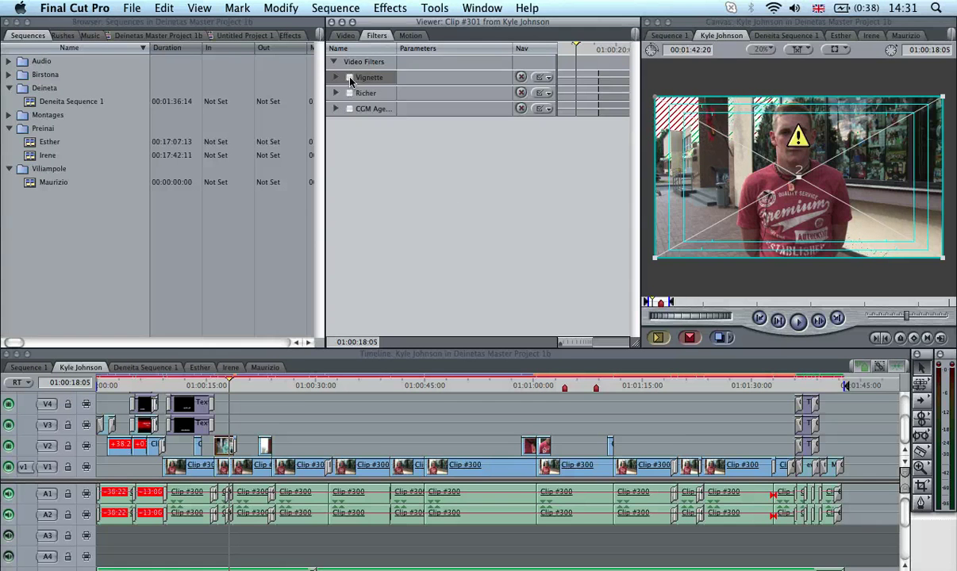
left_click(350, 78)
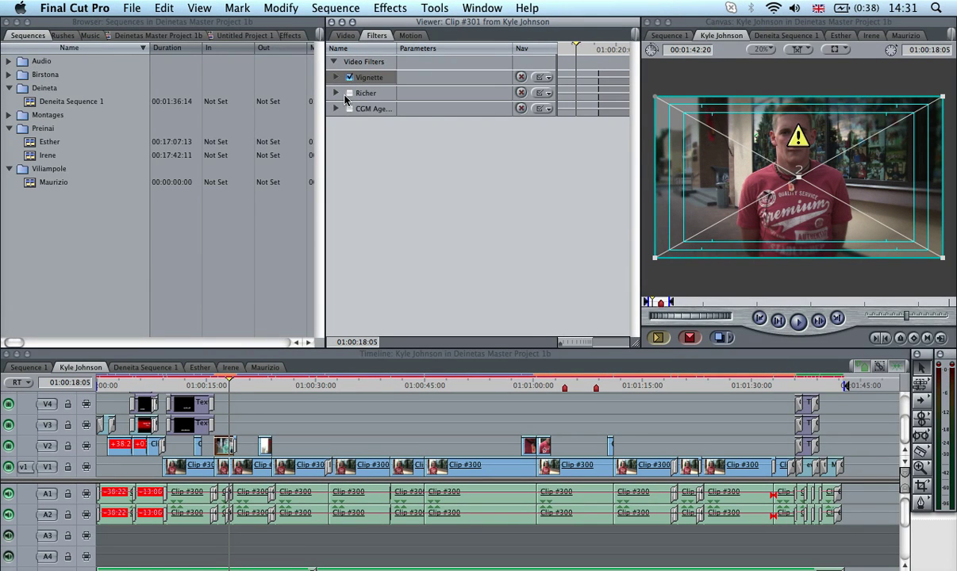
left_click(350, 93)
left_click(349, 109)
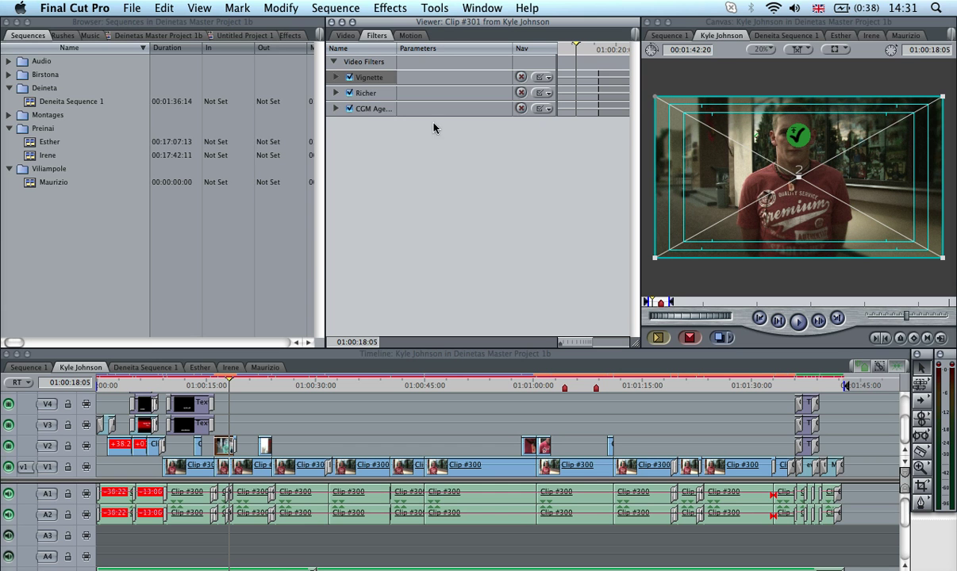
left_click(720, 158)
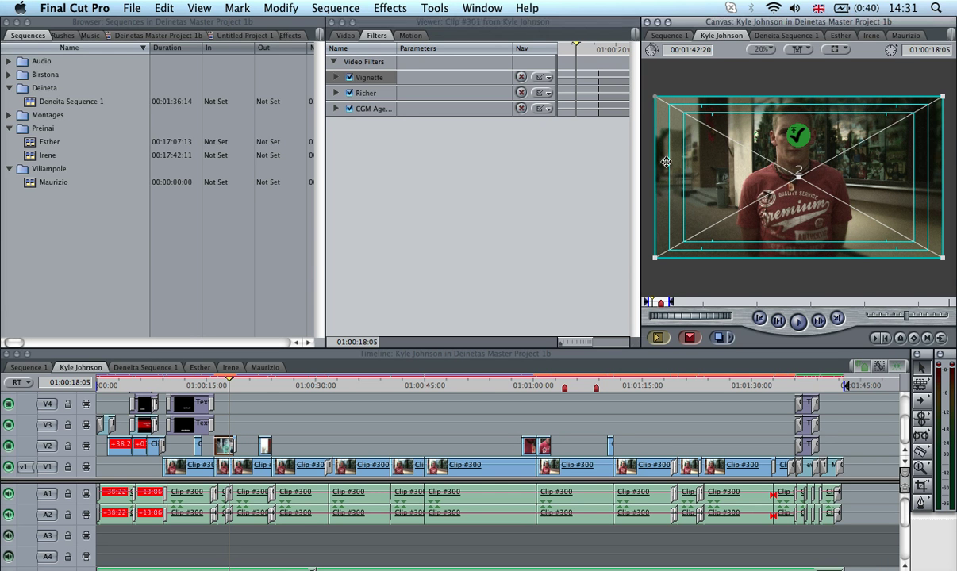
Step: Load the V1 clip at 01:00:20:17 and turn its CGM Aged Film filter back on
left_click(247, 386)
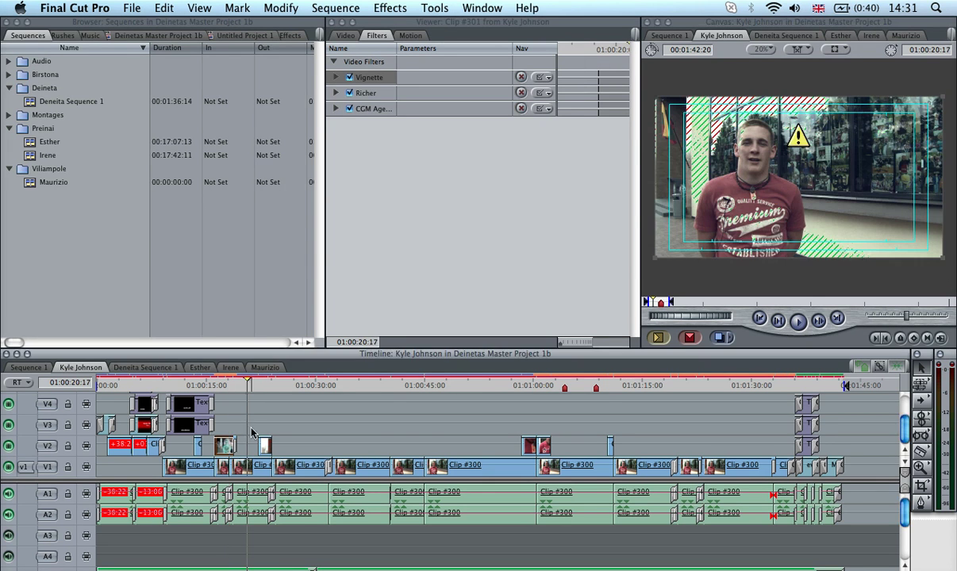
double_click(249, 467)
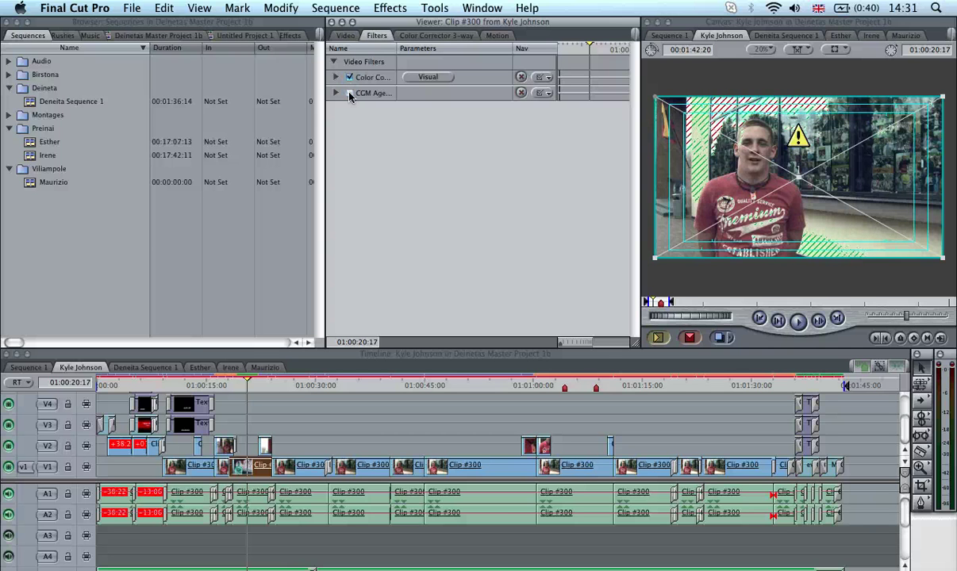
left_click(349, 93)
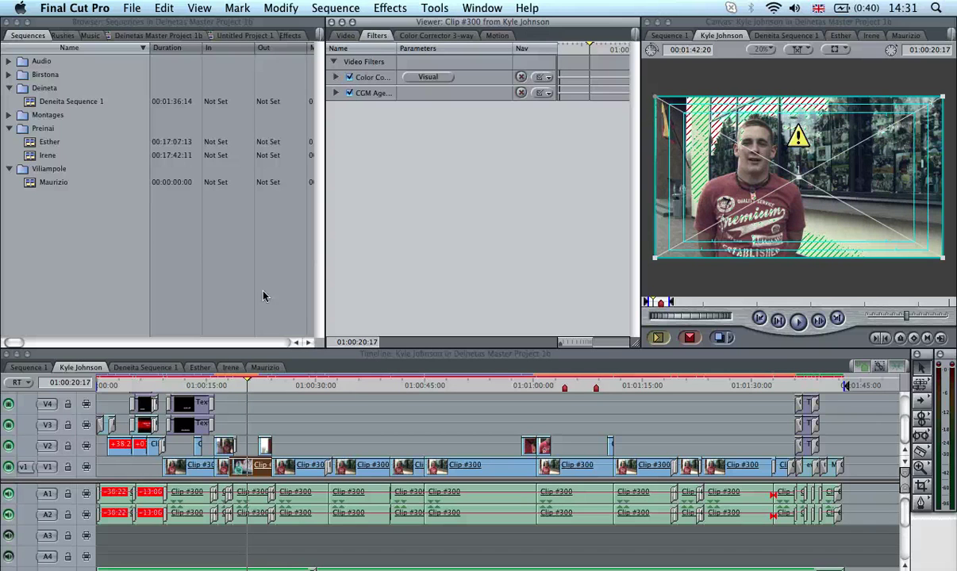
Step: Examine the luma overlay further along the sequence, at 01:00:23:01, 01:00:43:18 and 01:01:29:10
left_click(265, 389)
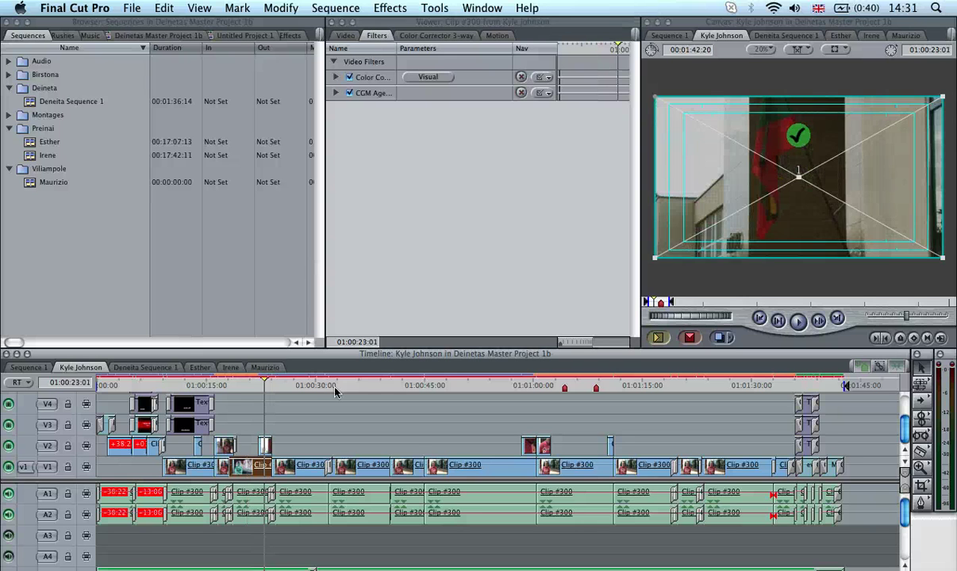
left_click(363, 385)
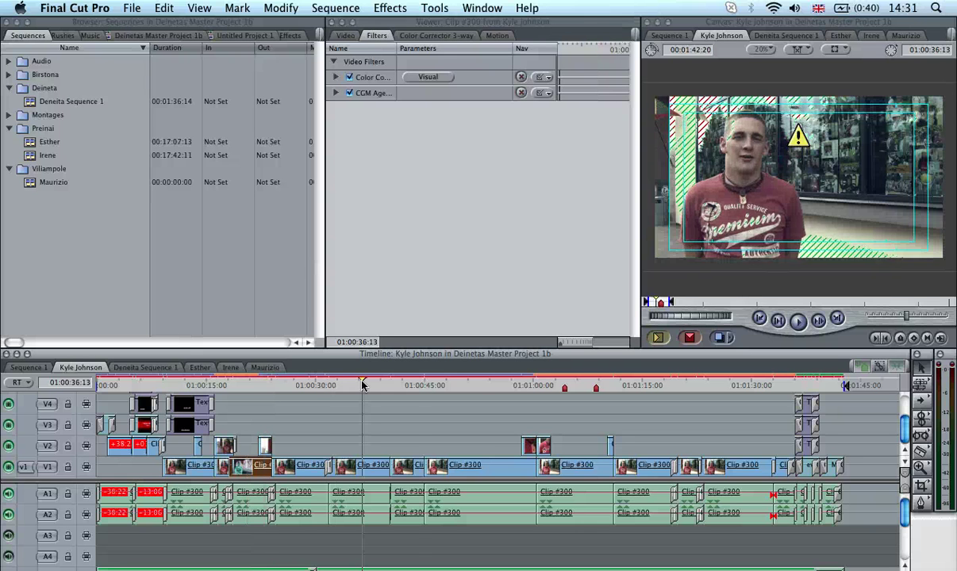
left_click(474, 386)
left_click_drag(553, 392, 746, 392)
left_click(746, 389)
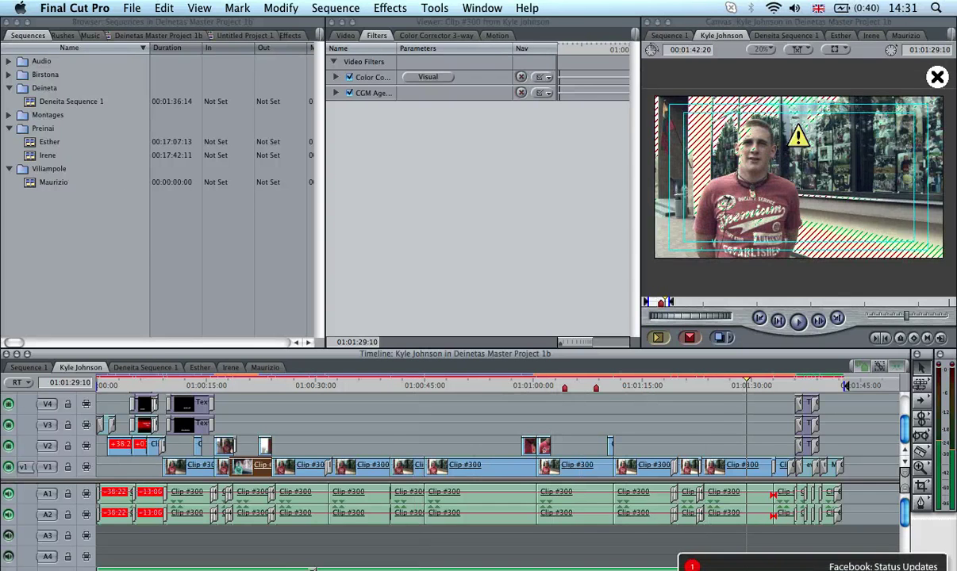
Step: Open the first Preinai interview sequence, play it from 01:00:29:16 and 01:00:44:16, and bring its music tracks A5 and A6 into view
left_click(151, 366)
left_click(200, 367)
left_click_drag(224, 386, 312, 385)
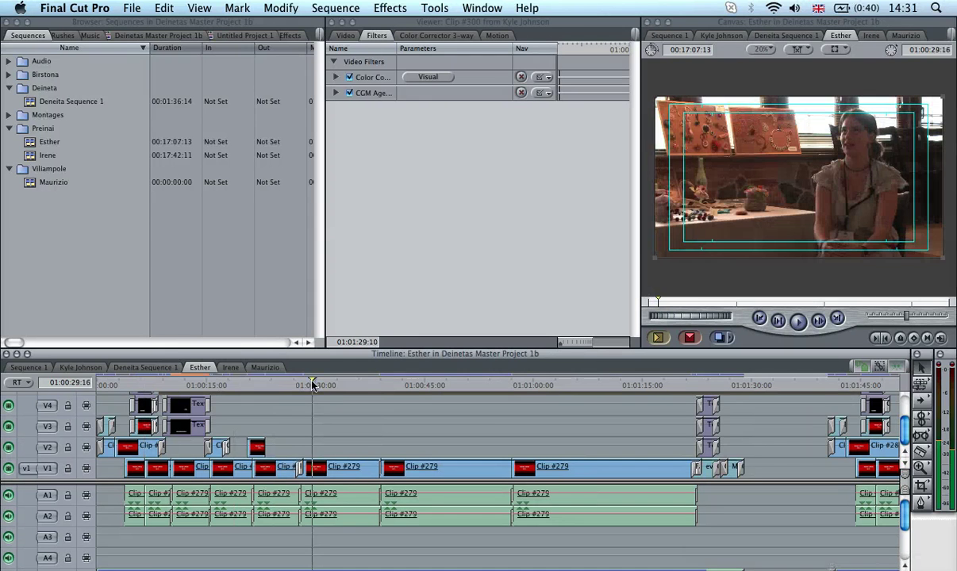
key("space")
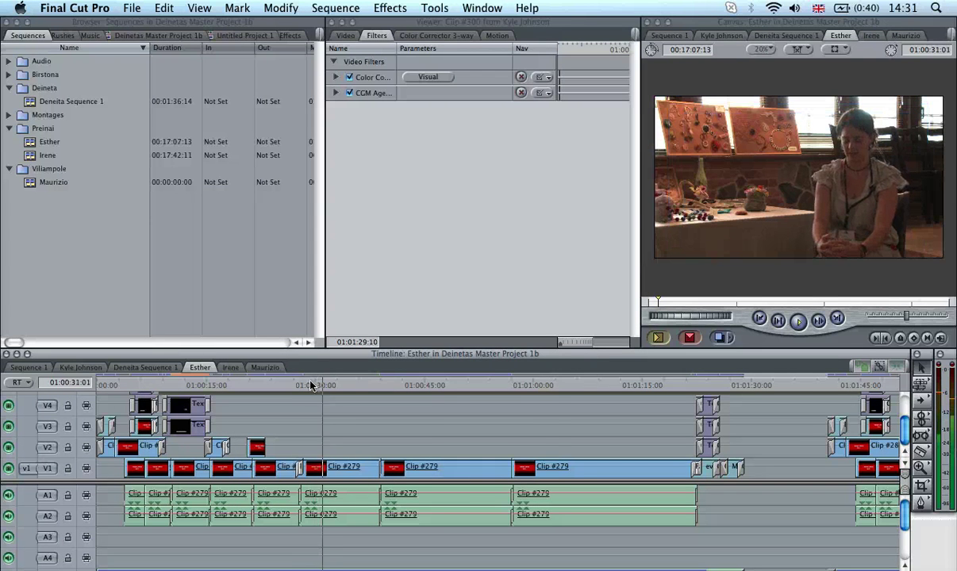
key("XF86AudioRaiseVolume")
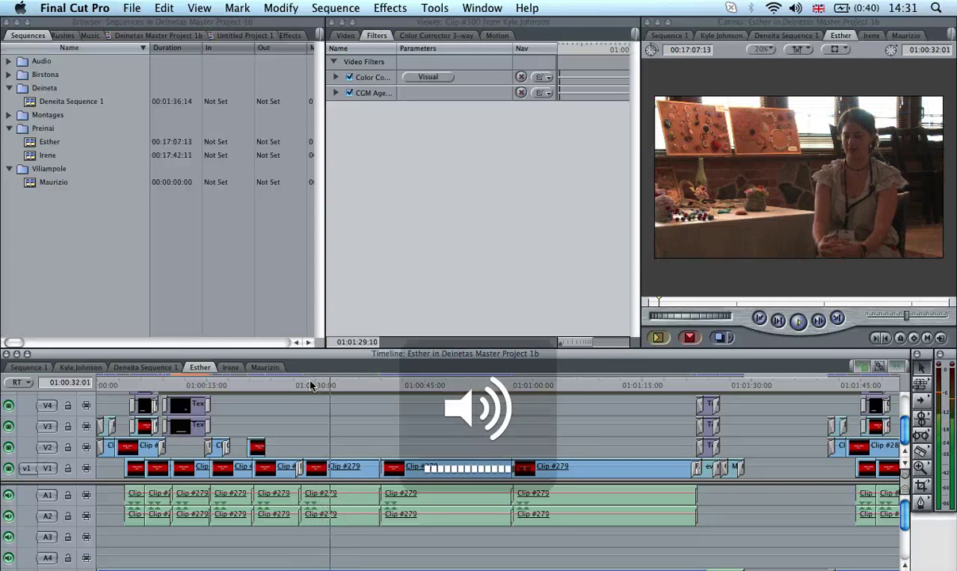
left_click(420, 386)
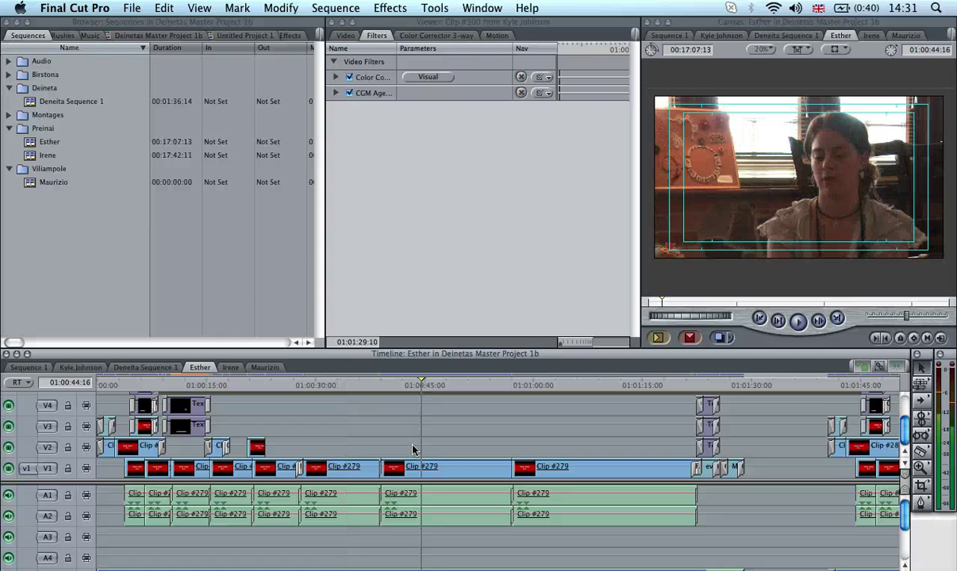
key("space")
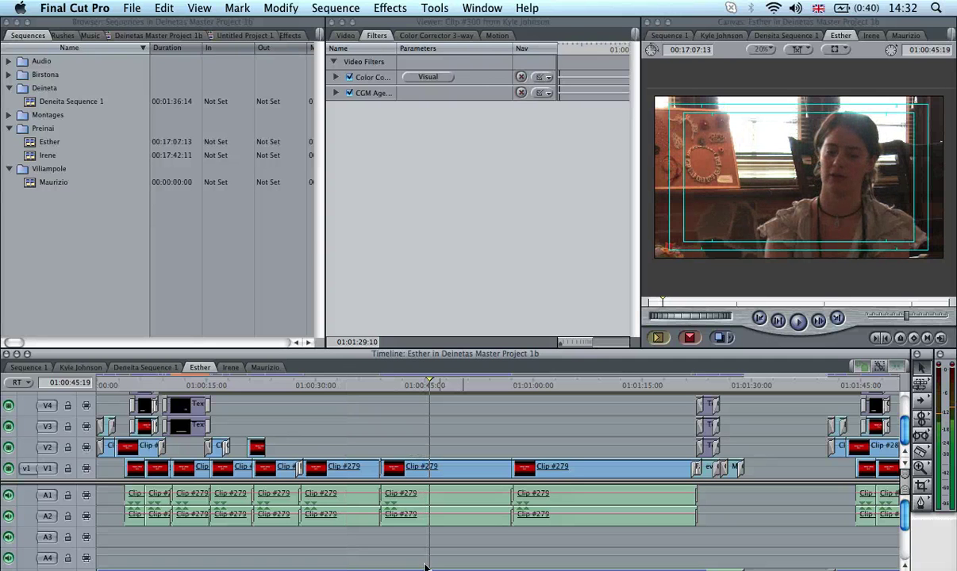
scroll(420, 554, "down", 2)
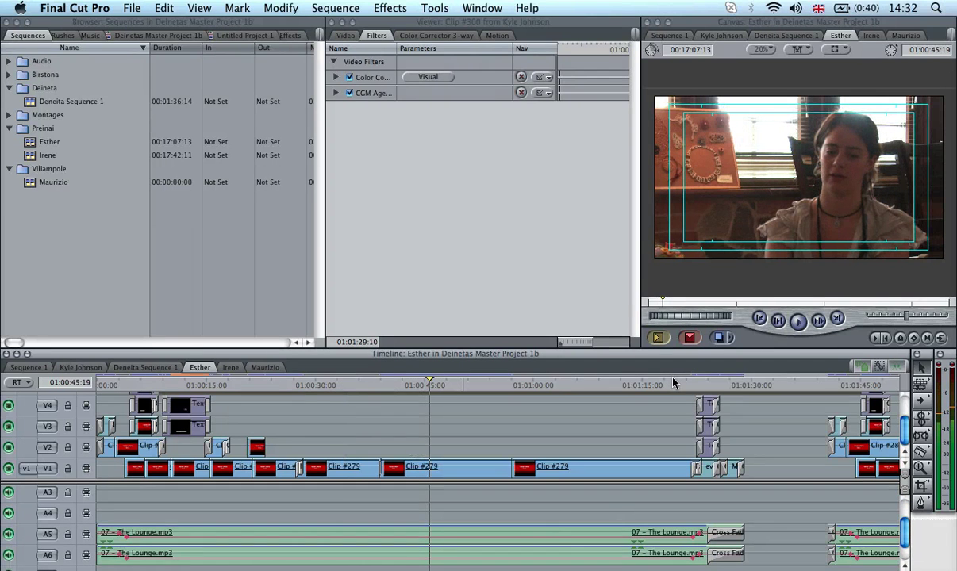
Step: Switch to Chrome to look over the Jamendo free music home page, and return to Final Cut Pro
key("super+Tab")
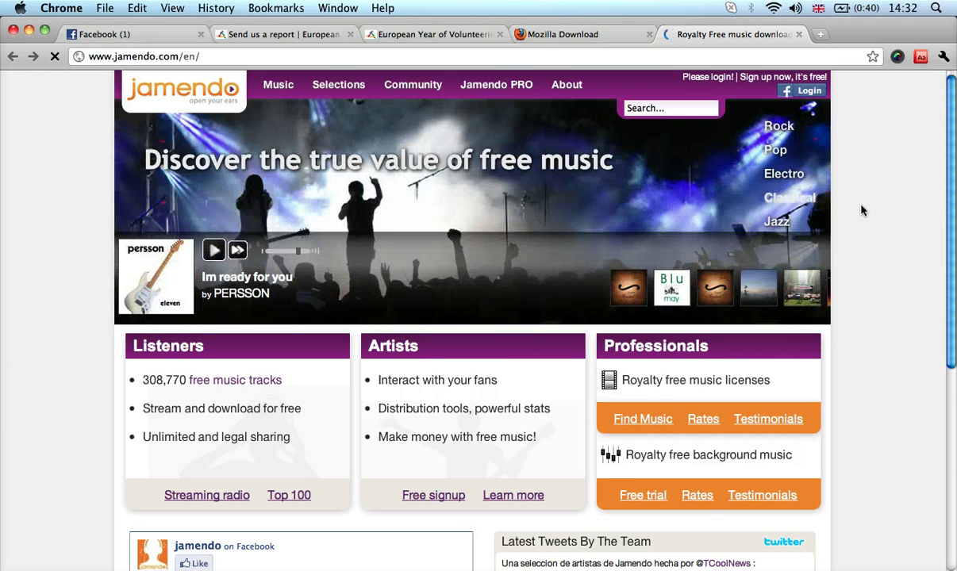
scroll(861, 271, "down", 3)
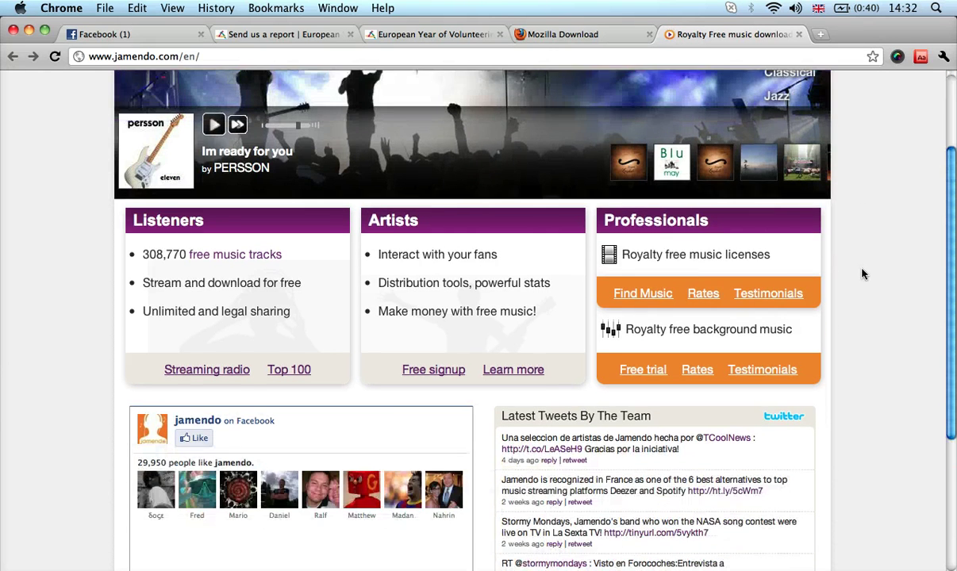
scroll(862, 272, "up", 3)
key("super+Tab")
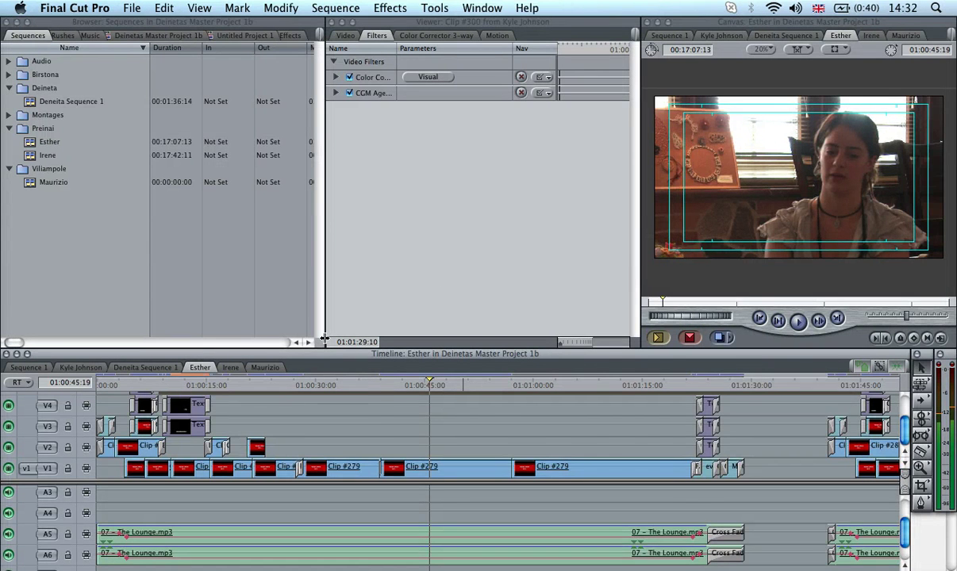
Step: Open the second Preinai interview sequence and view its frames at 00:00:21:05 and 00:01:04:15
left_click(230, 368)
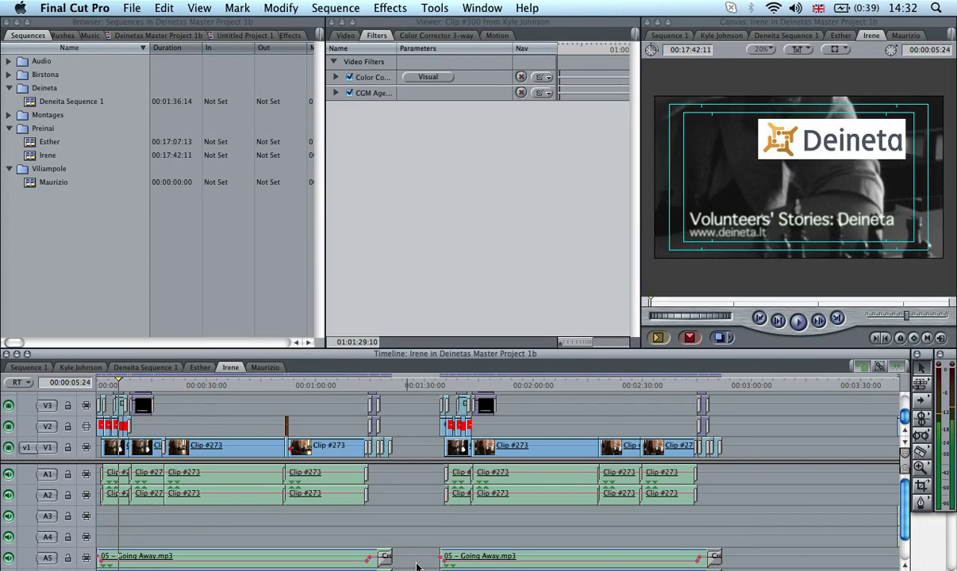
left_click(343, 379)
left_click(174, 387)
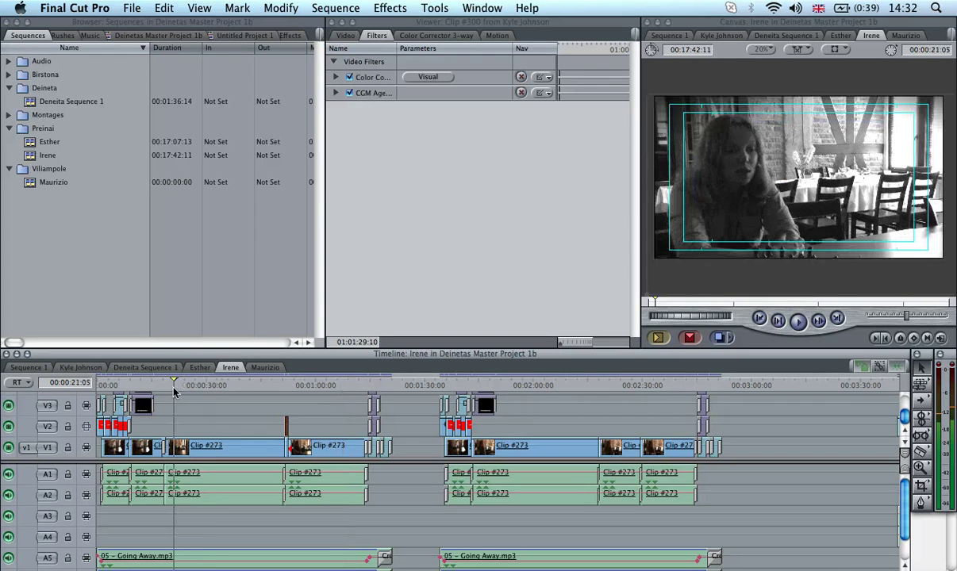
left_click(332, 388)
Step: Set the Canvas zoom to Fit to Window and review the sequence at 00:00:52:19 and 00:02:05:17
left_click(768, 50)
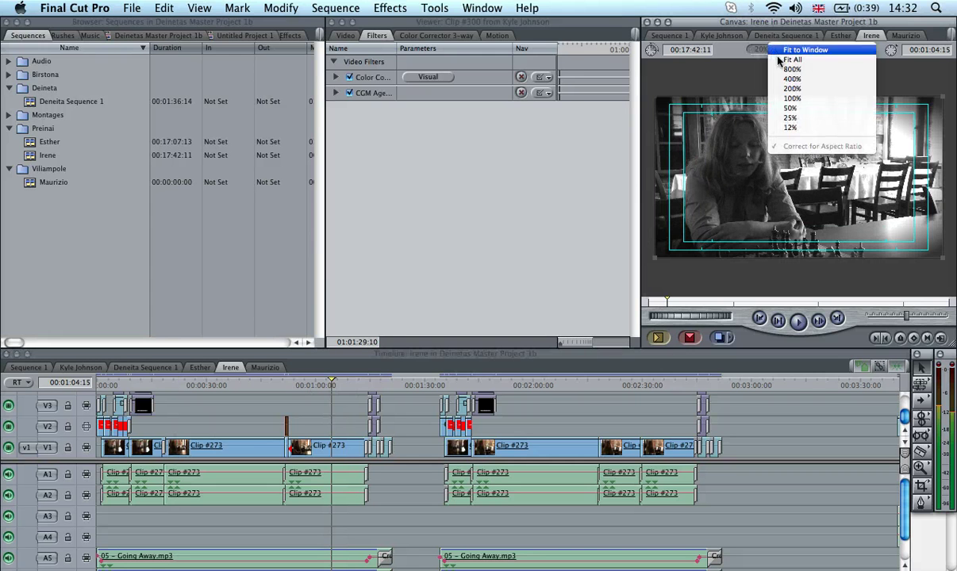
left_click(809, 43)
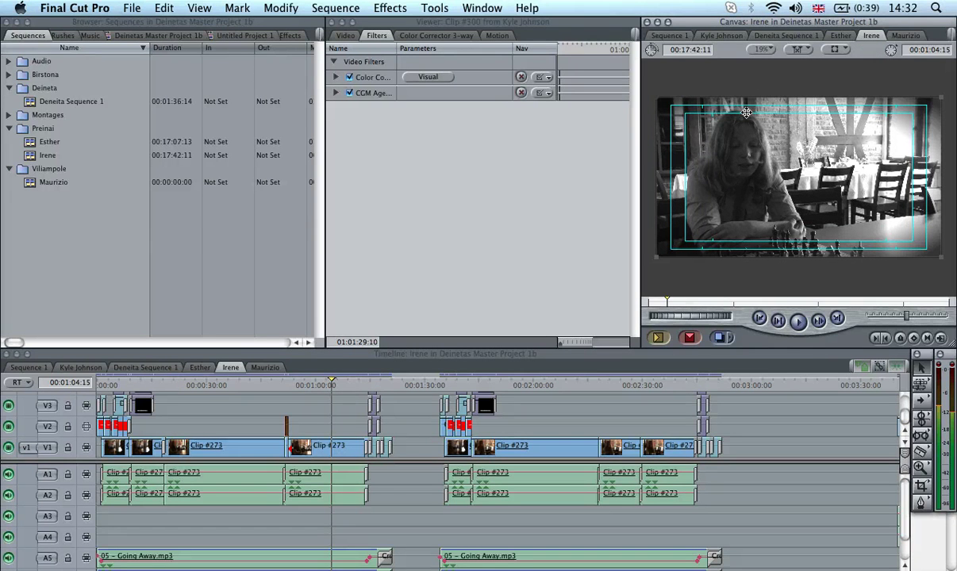
left_click_drag(695, 305, 665, 304)
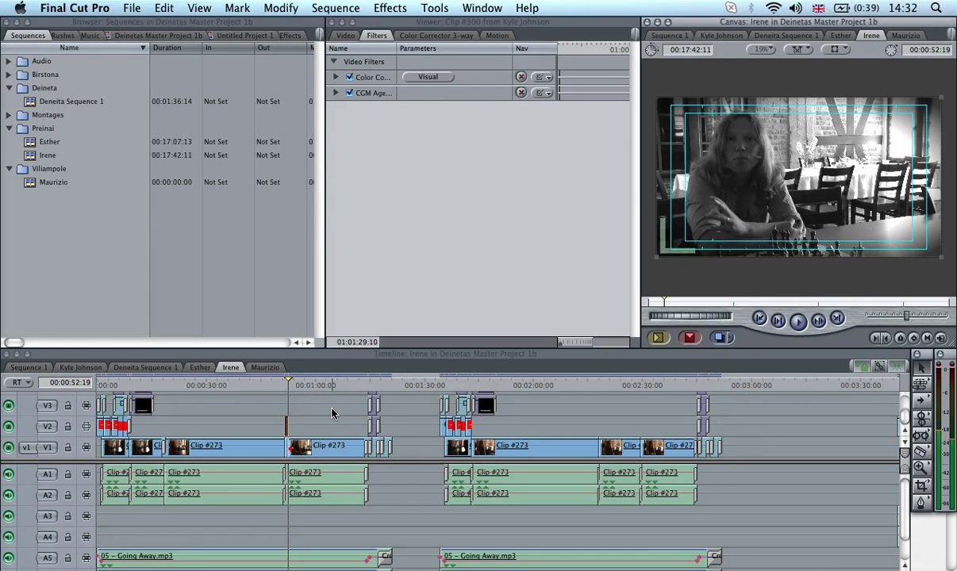
left_click(554, 386)
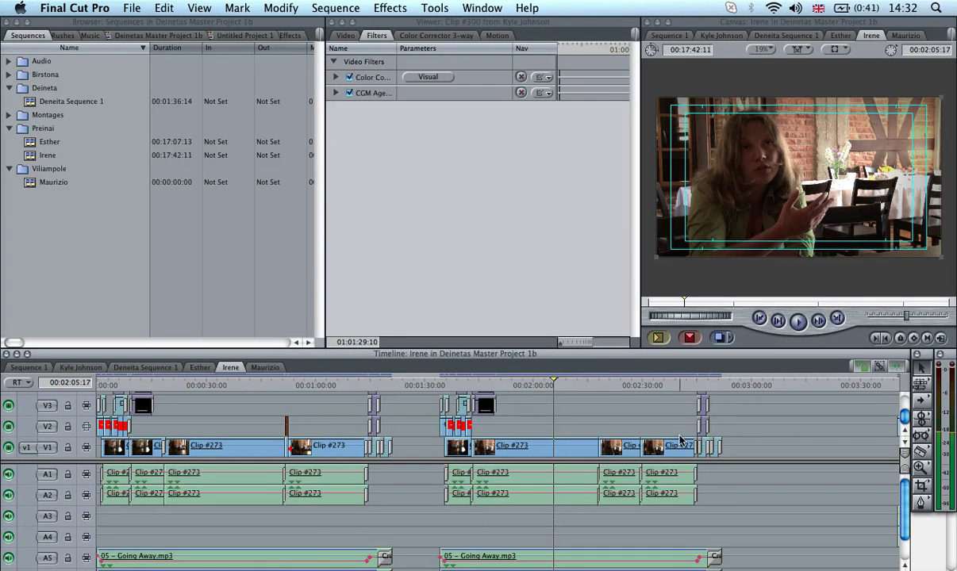
Step: Add Clip #189 from the Rushes Interviews bin to V1 after the last clip in the sequence
left_click_drag(698, 385, 762, 400)
key("super+minus")
key("super+minus")
key("super+minus")
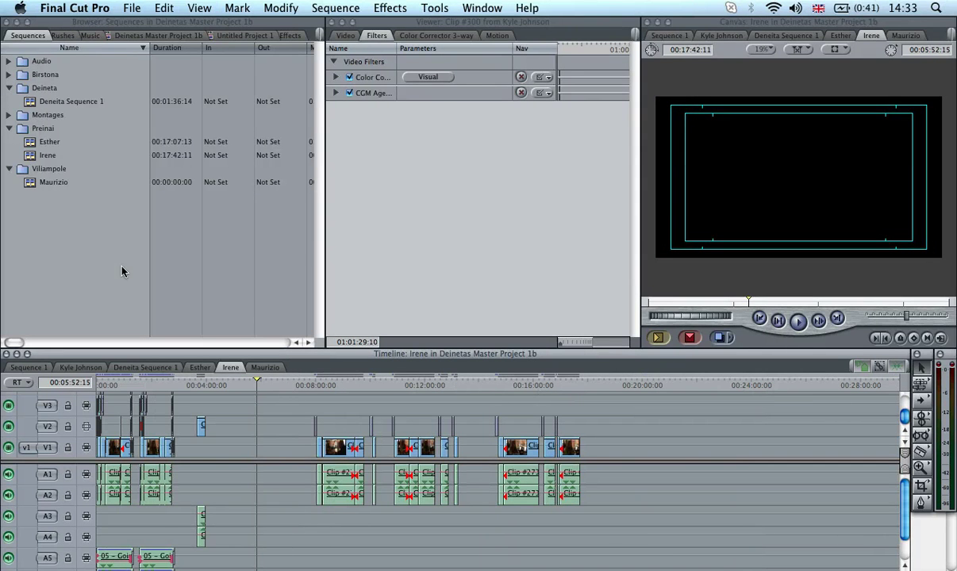
left_click(68, 36)
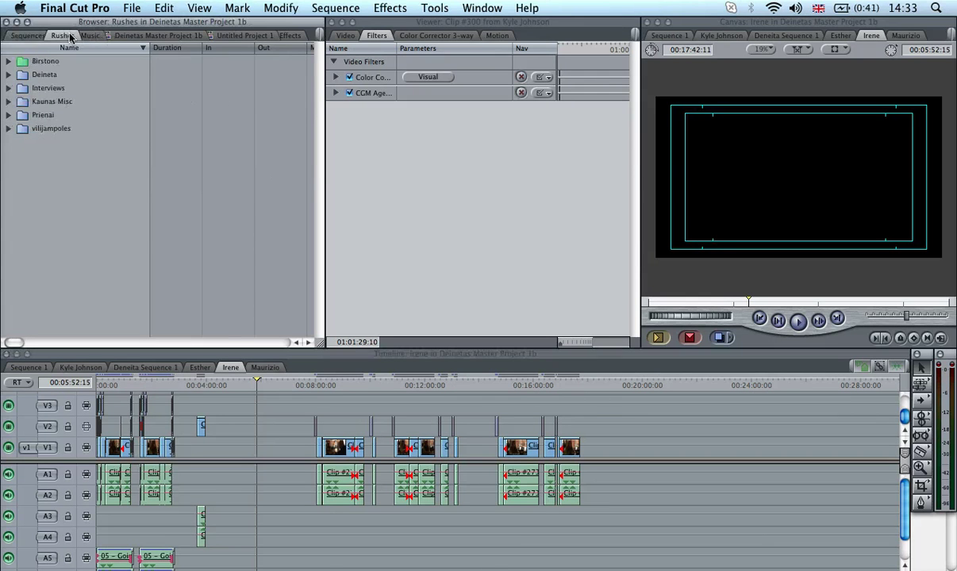
left_click(13, 78)
left_click(10, 88)
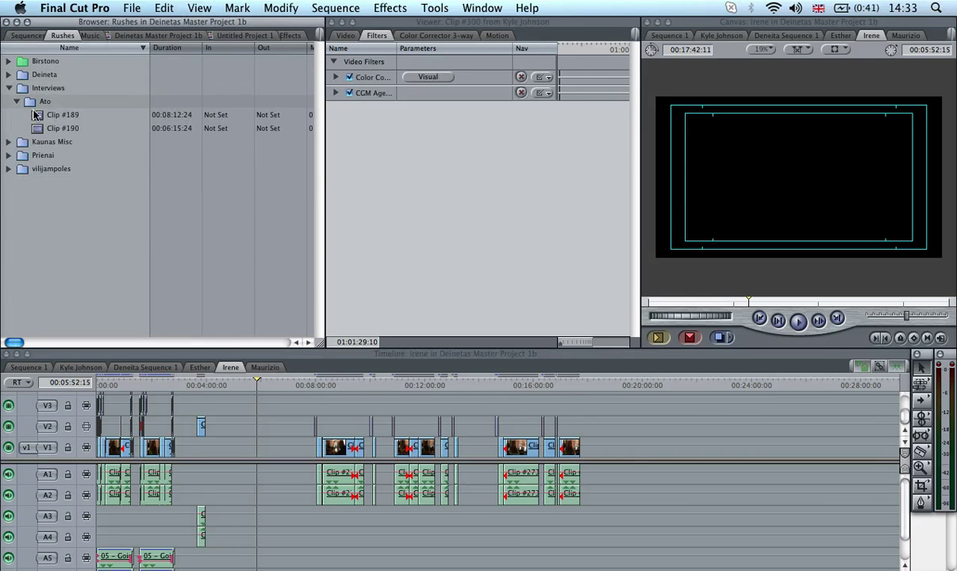
left_click_drag(37, 115, 608, 447)
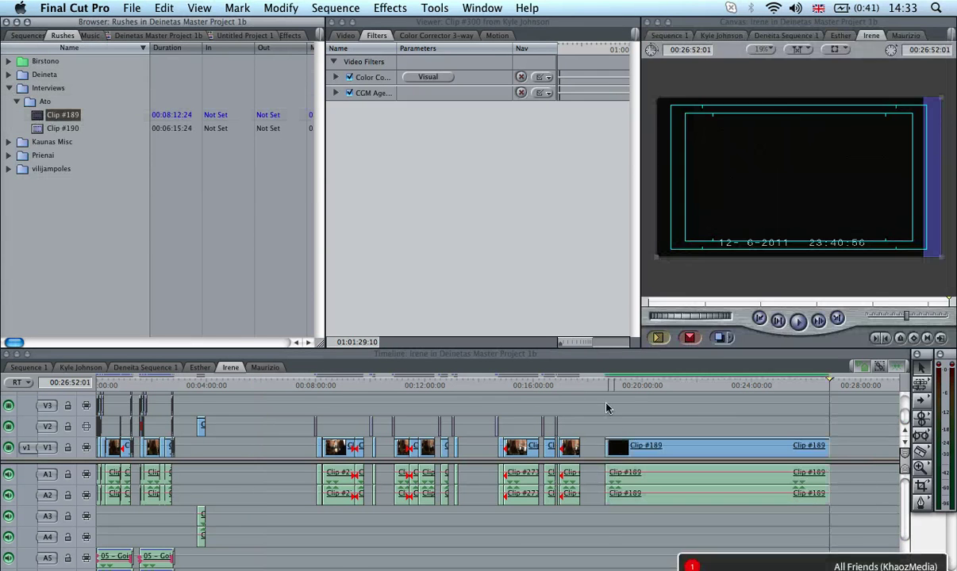
Step: Split Clip #189 at 00:20:26:01 with the Razor Blade and move its second part later on the timeline, leaving a gap
left_click_drag(612, 387, 654, 424)
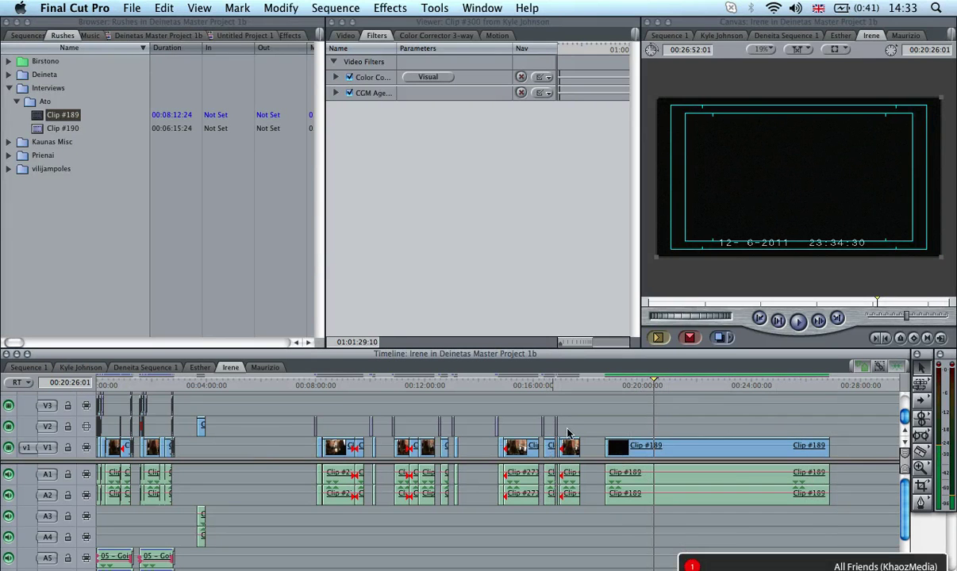
key("b")
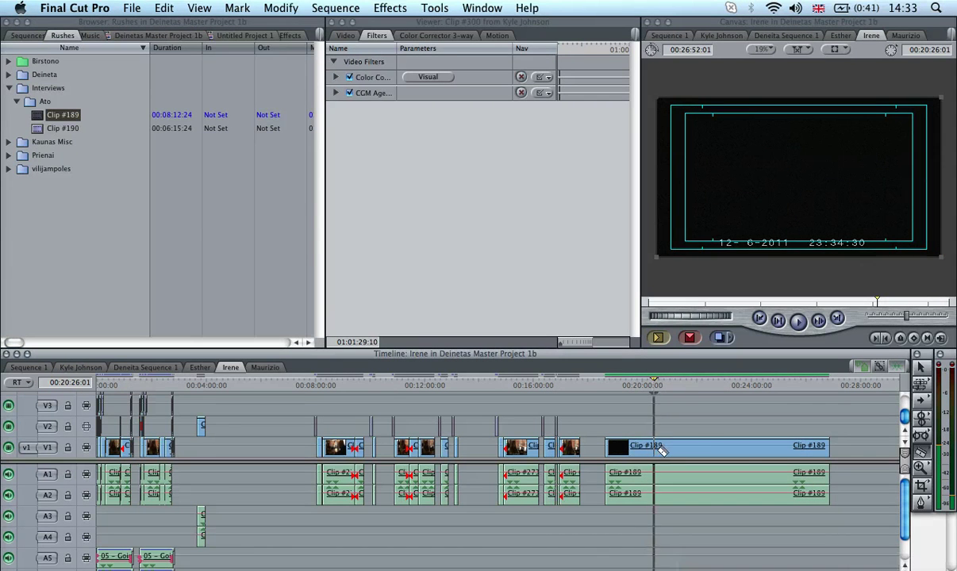
left_click(655, 448)
key("a")
left_click_drag(666, 446, 736, 448)
left_click(655, 494)
key("a")
key("super+z")
Step: Place the question title on V2 over the start of the second Clip #189 part and view it at 00:22:34:18
left_click(553, 416)
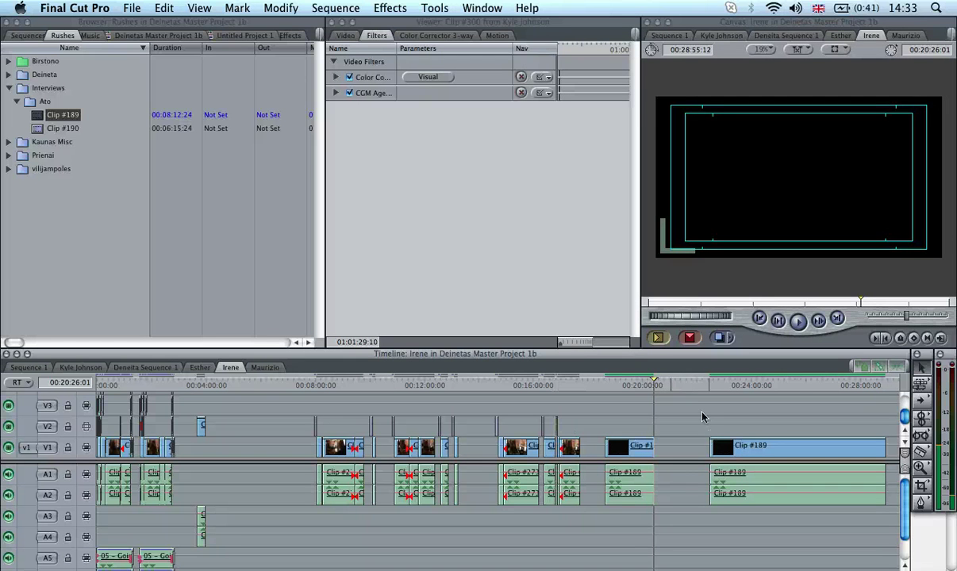
left_click(711, 385)
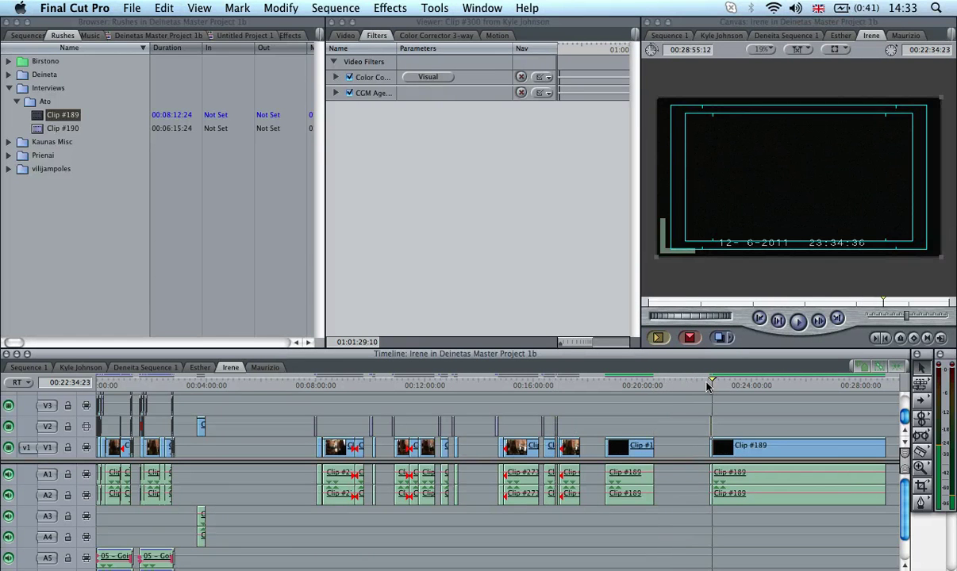
key("Left")
key("Left")
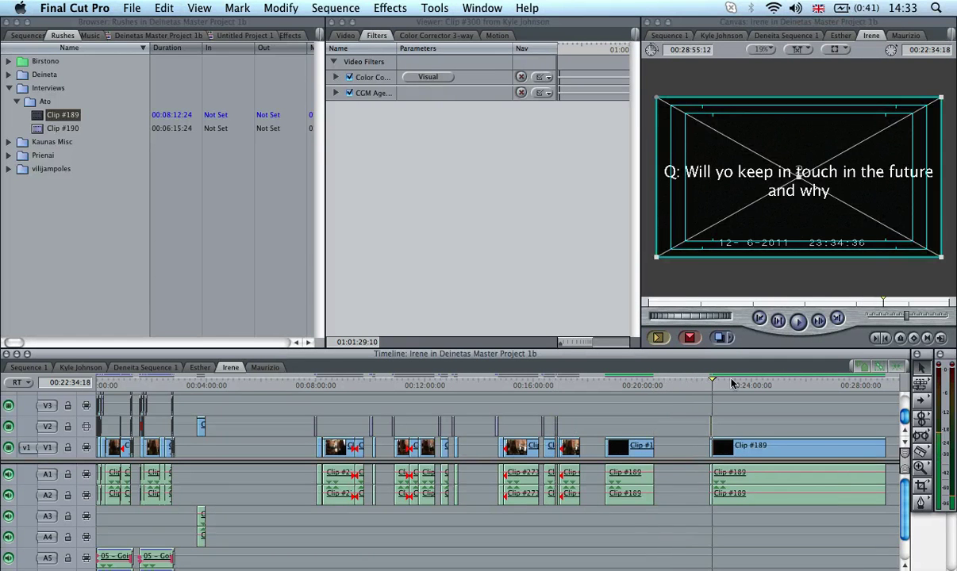
Step: Delete the second part of Clip #189, and select and deselect the raw interview clips from about 00:08:00:00 onward
left_click(762, 446)
key("Delete")
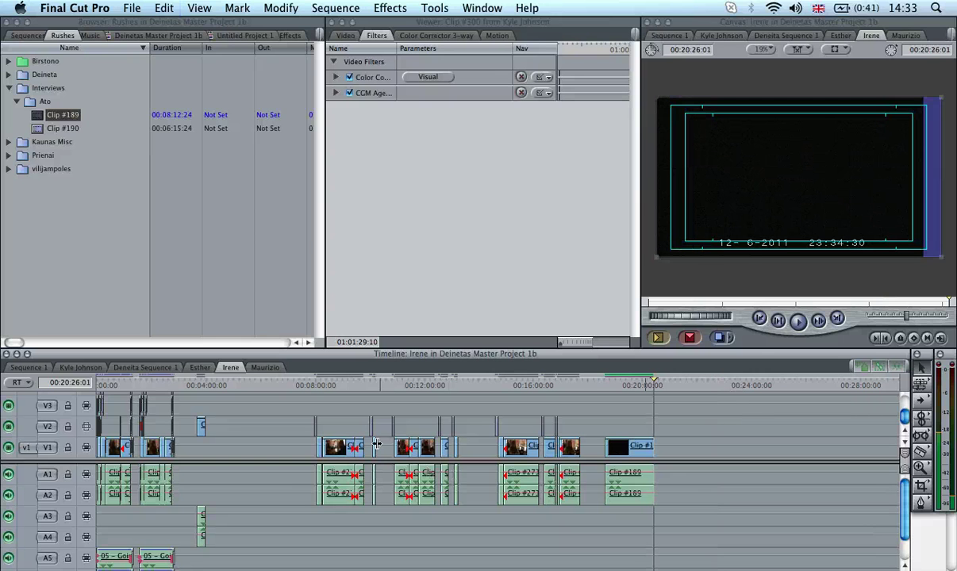
left_click_drag(299, 413, 672, 528)
left_click(679, 519)
Step: Move the playhead to the end of the first edited section at 00:01:21:08 and examine that area of the timeline up close
left_click(133, 383)
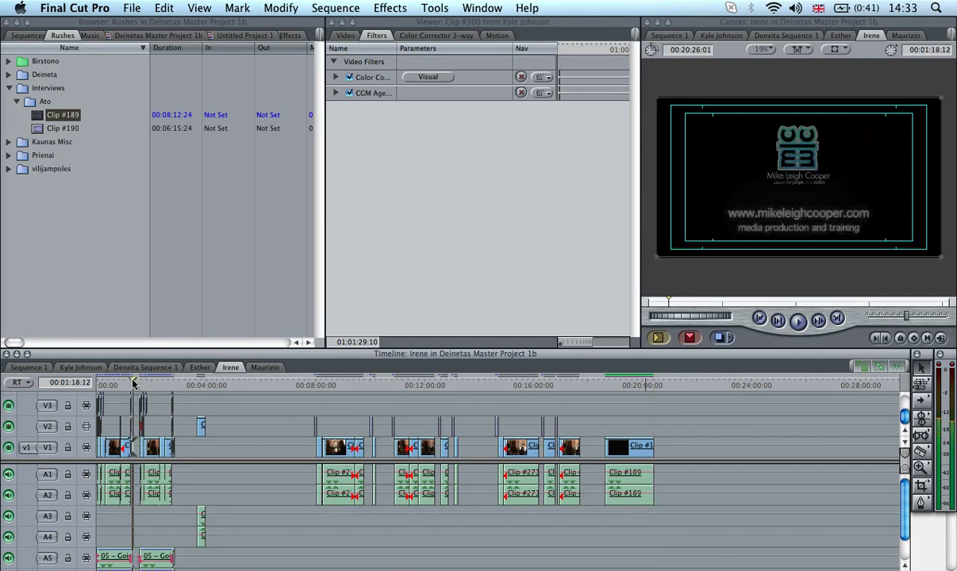
left_click_drag(132, 384, 380, 399)
key("super+equal")
key("super+equal")
key("super+equal")
key("Down")
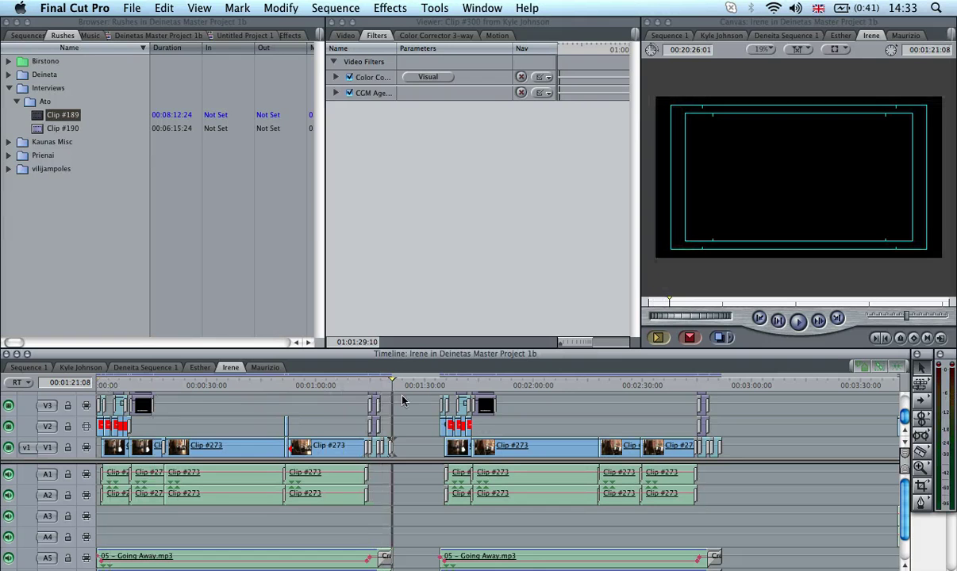